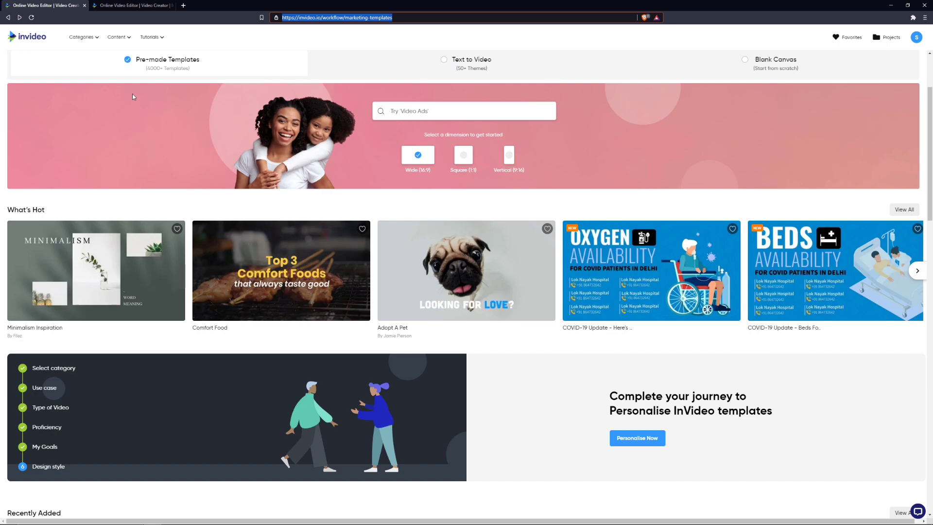
- Look through the pre-made template collections, from What's Hot and Recently Added to the event calendar, Video Ads, Top Categories and Slideshows
mouse_move(232, 320)
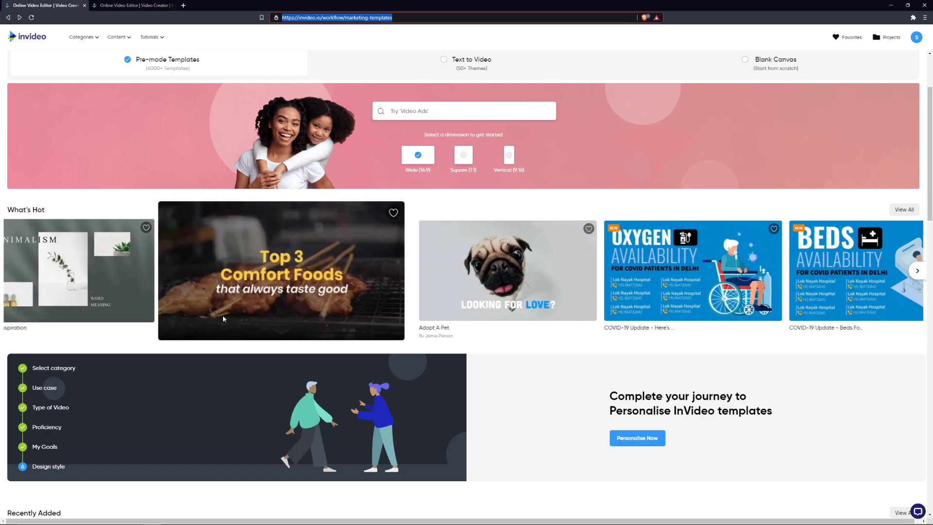
scroll(232, 319, "down", 2)
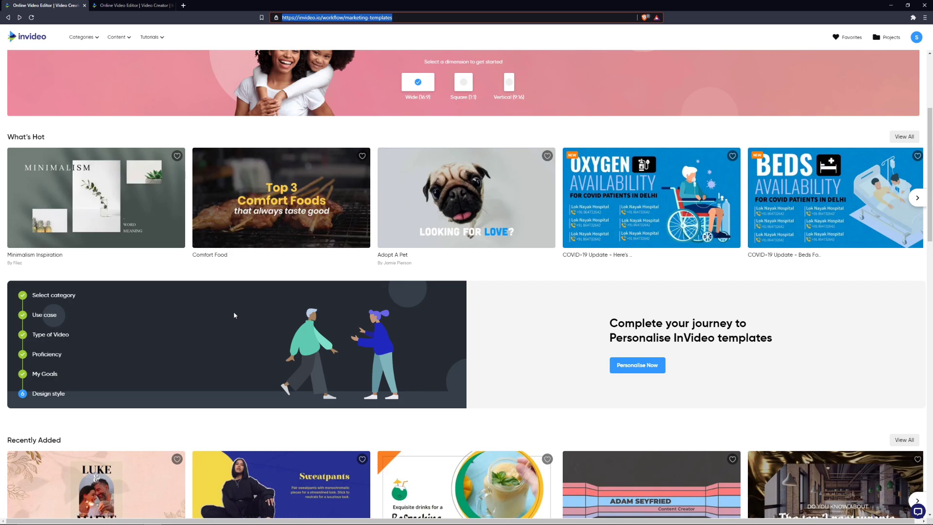
scroll(233, 315, "down", 10)
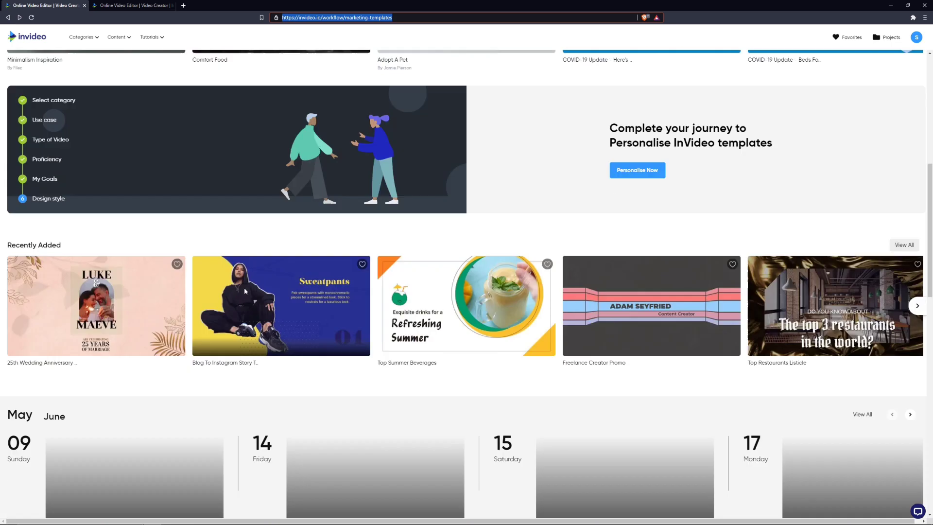
scroll(250, 306, "down", 2)
mouse_move(73, 307)
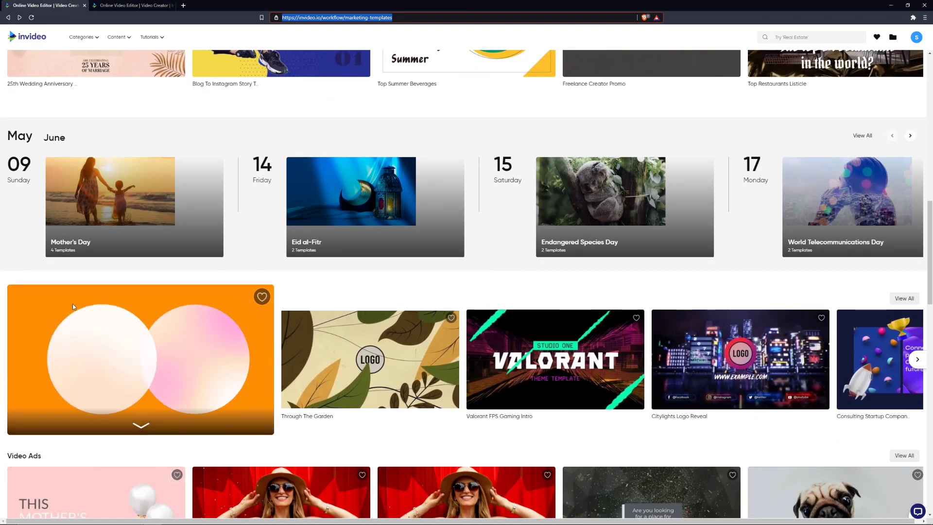
scroll(72, 303, "down", 4)
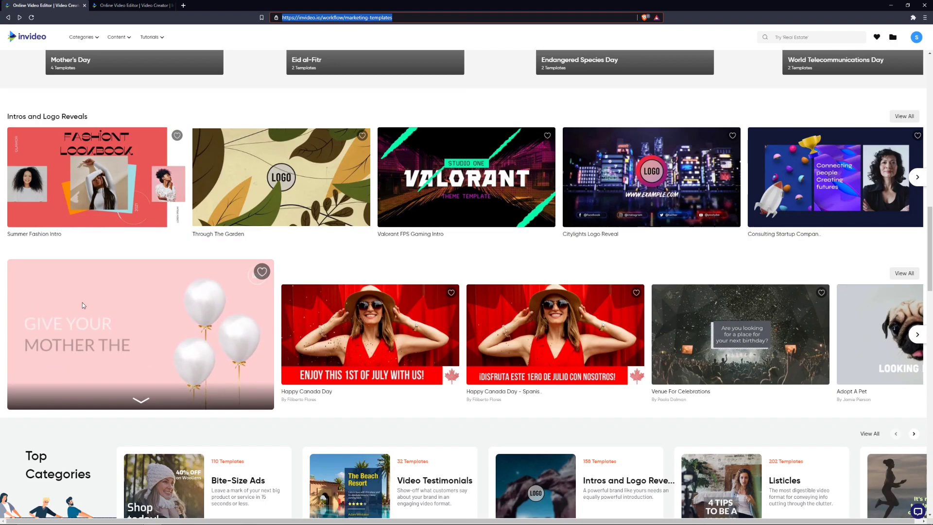
scroll(101, 306, "down", 5)
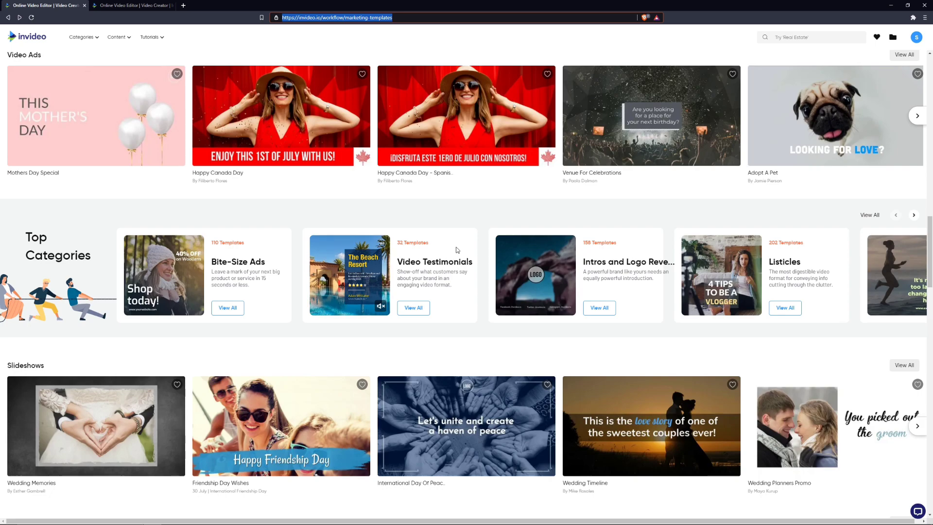
scroll(312, 214, "down", 3)
scroll(312, 214, "up", 2)
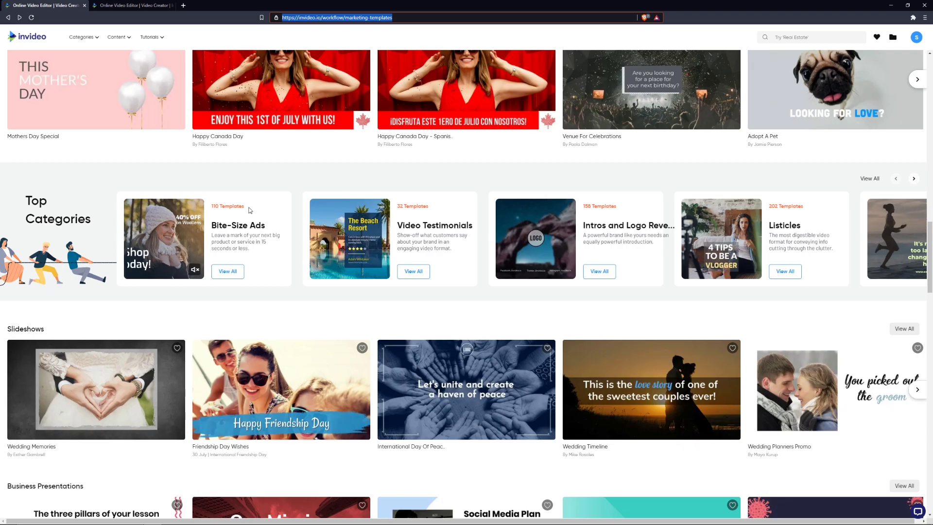
scroll(250, 210, "down", 5)
scroll(231, 235, "up", 14)
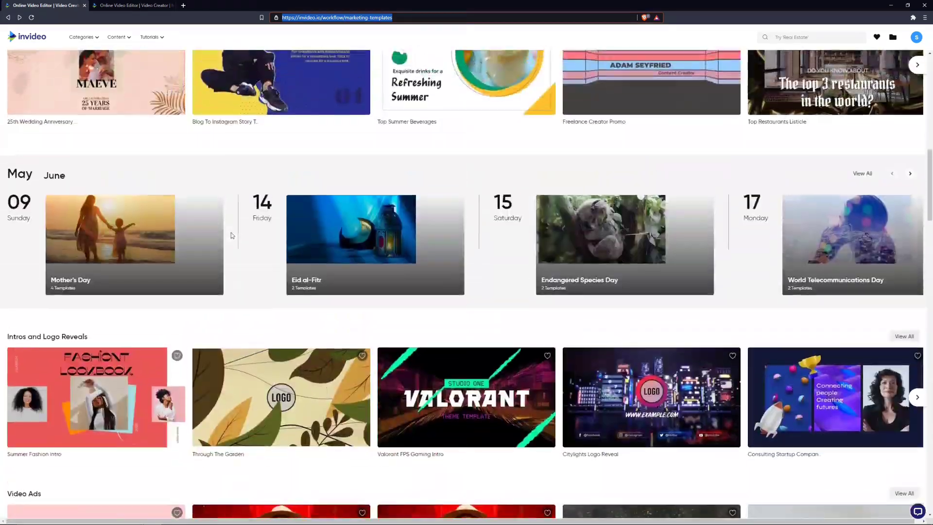
scroll(231, 232, "up", 10)
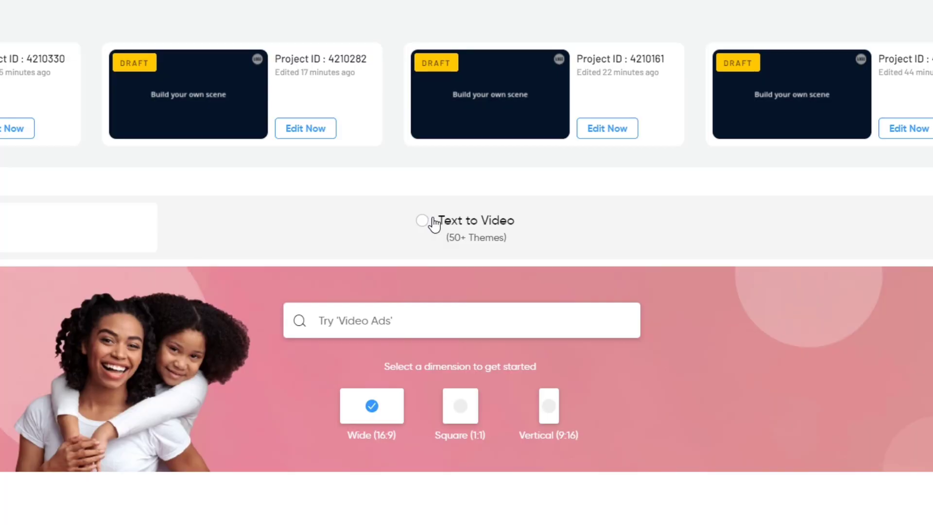
- Switch to the Text to Video workflow and look through its Story themes
left_click(434, 223)
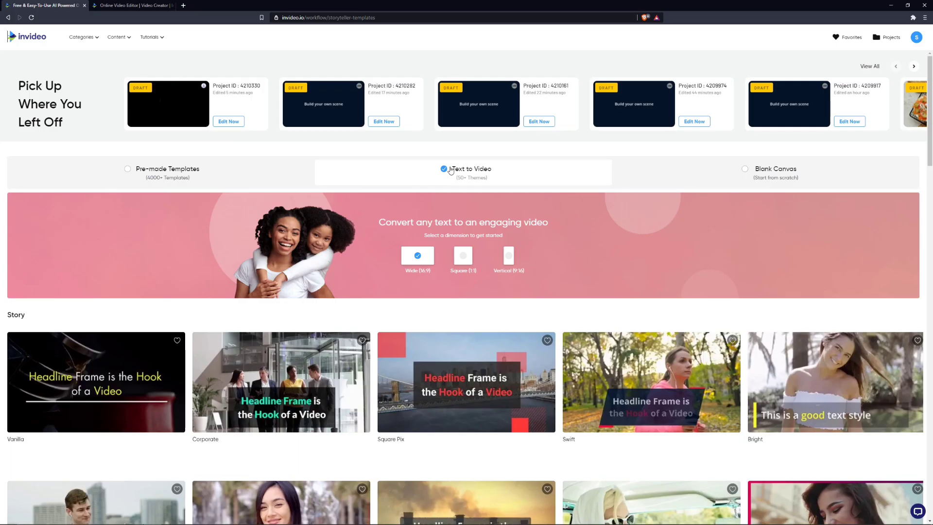
mouse_move(148, 405)
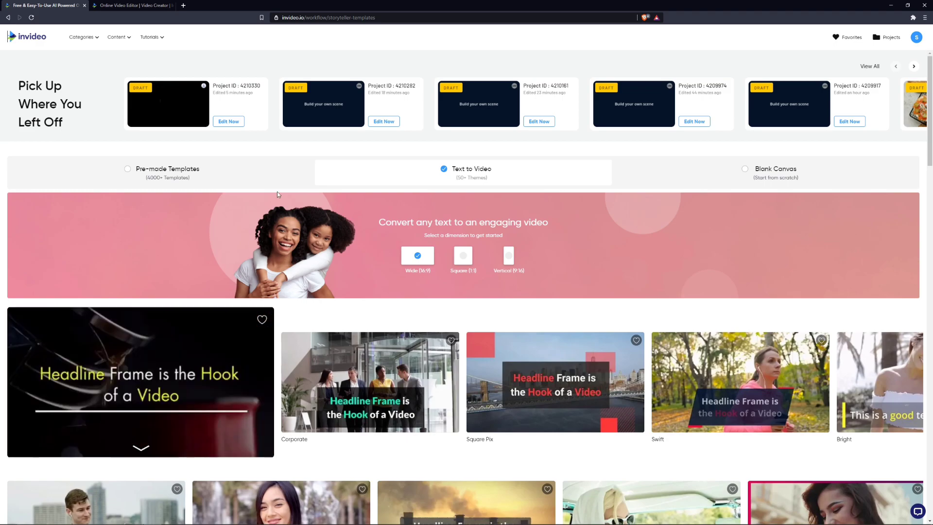
scroll(243, 340, "down", 5)
scroll(315, 179, "up", 5)
- Create a new video project from a Blank Canvas in the Wide (16:9) dimension
left_click(747, 169)
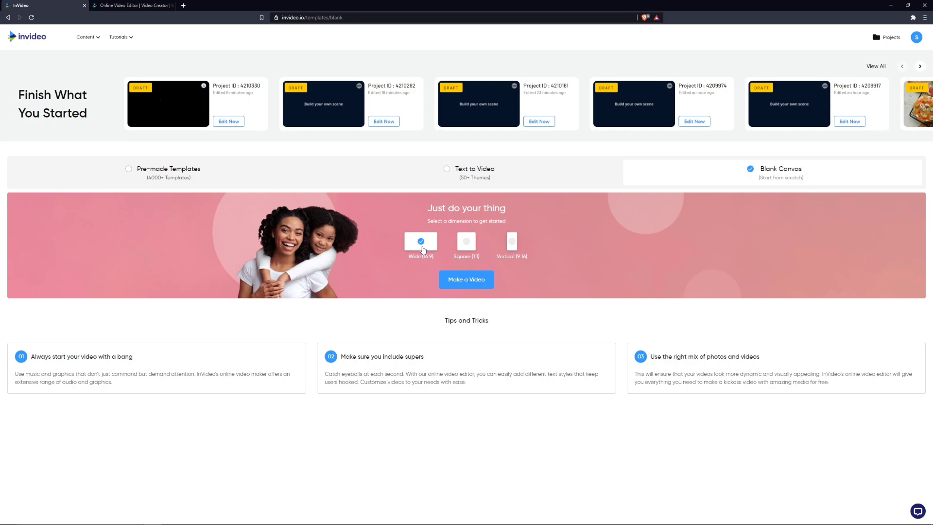
left_click(467, 284)
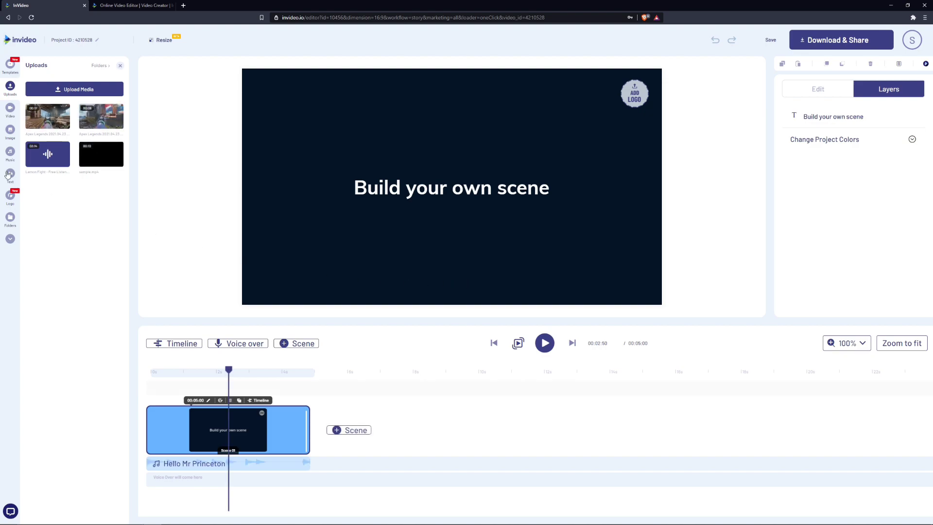
- Browse the scene templates by category, including Testimonials, Intro and Offer, clearing the search after each one
left_click(13, 74)
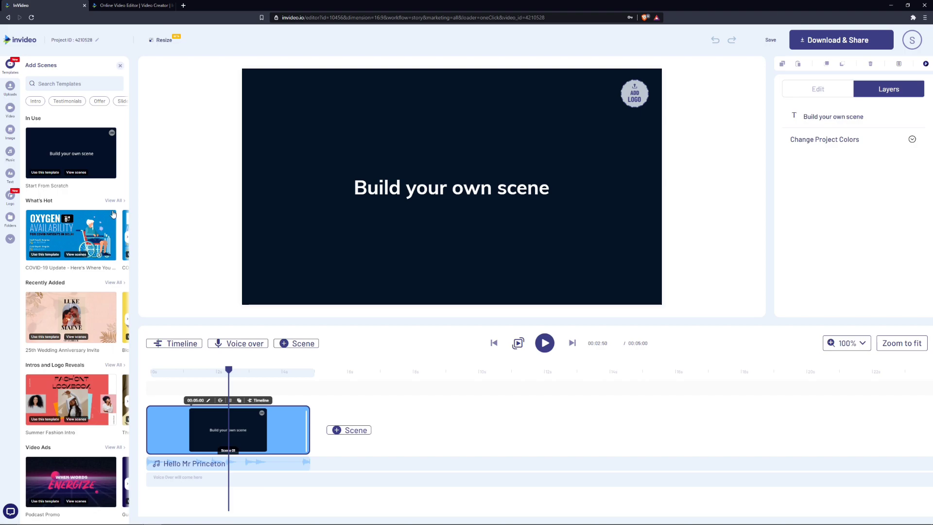
left_click(77, 100)
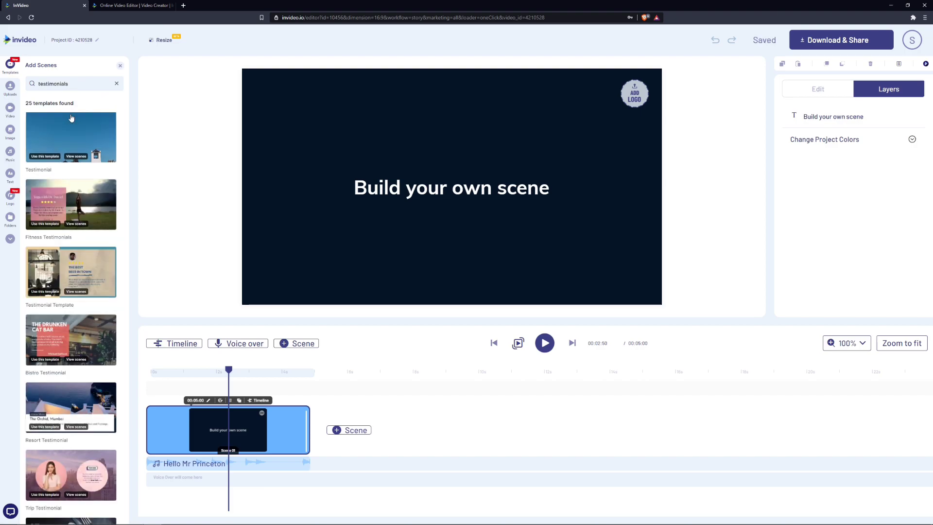
left_click(116, 83)
left_click(41, 102)
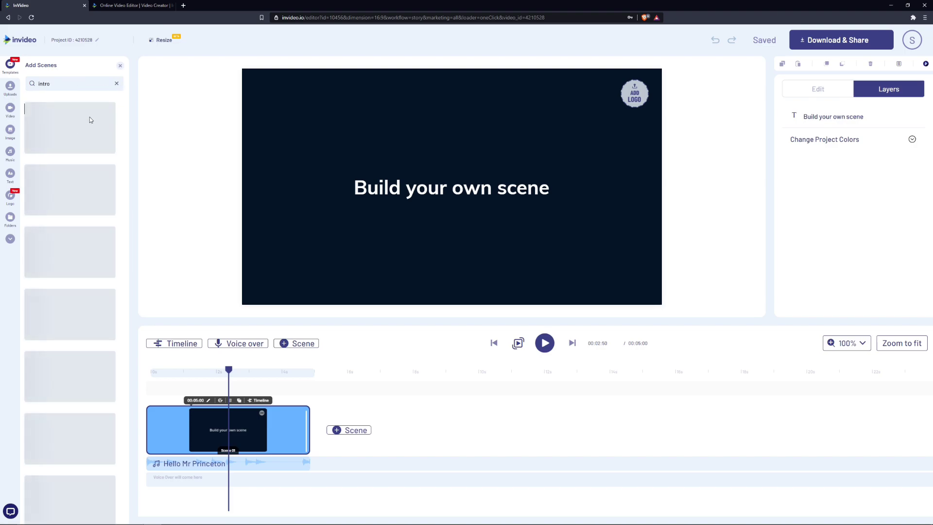
left_click(117, 84)
left_click(100, 102)
left_click(117, 83)
left_click(118, 104)
left_click(116, 84)
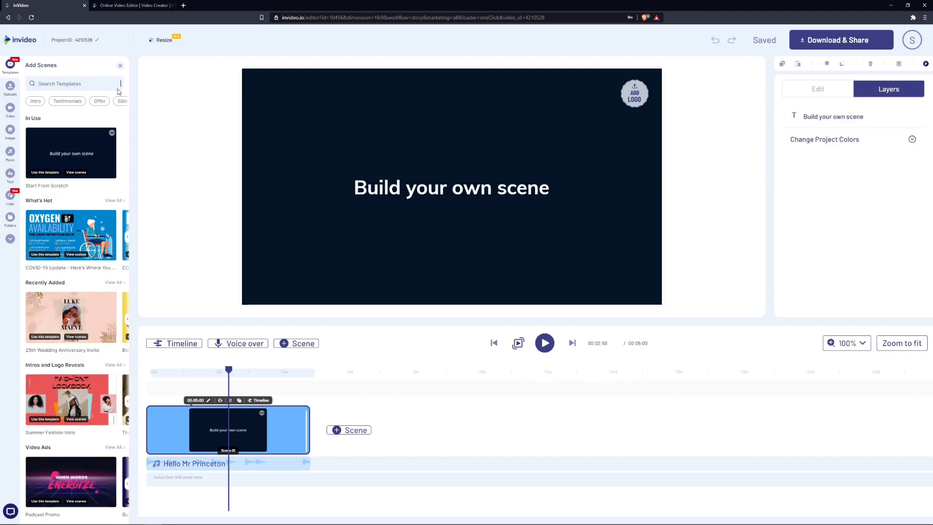
- View the uploaded media and the logo library, opening the logo upload and dismissing it
left_click(10, 88)
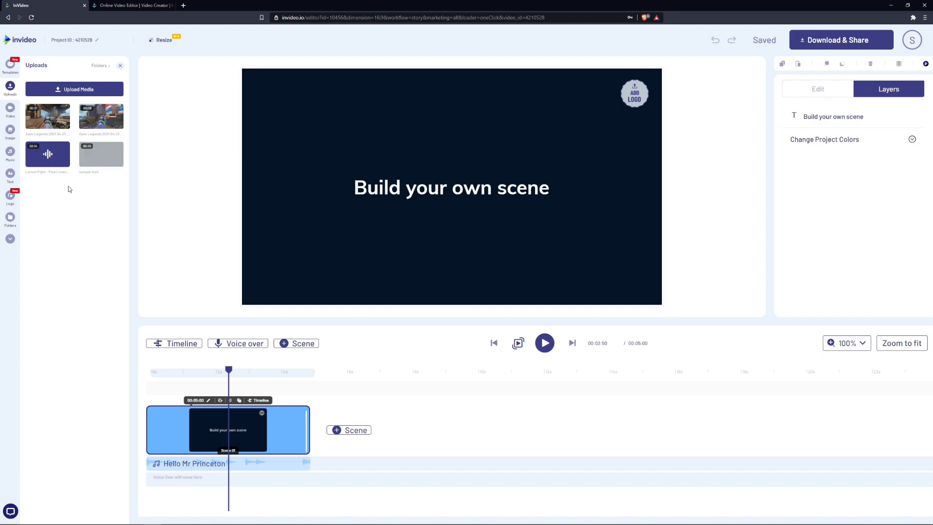
left_click(10, 195)
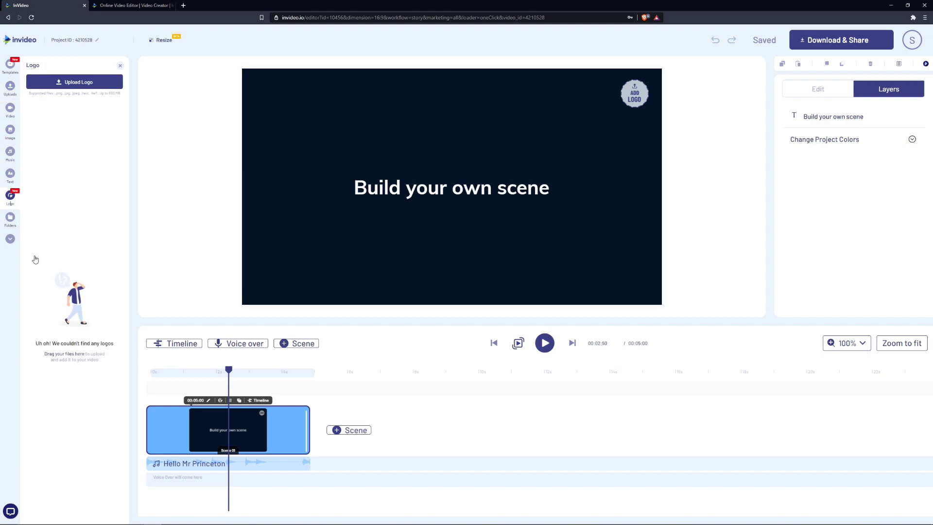
left_click(83, 83)
left_click(430, 6)
- Browse the stock video library and the stock image library
left_click(10, 108)
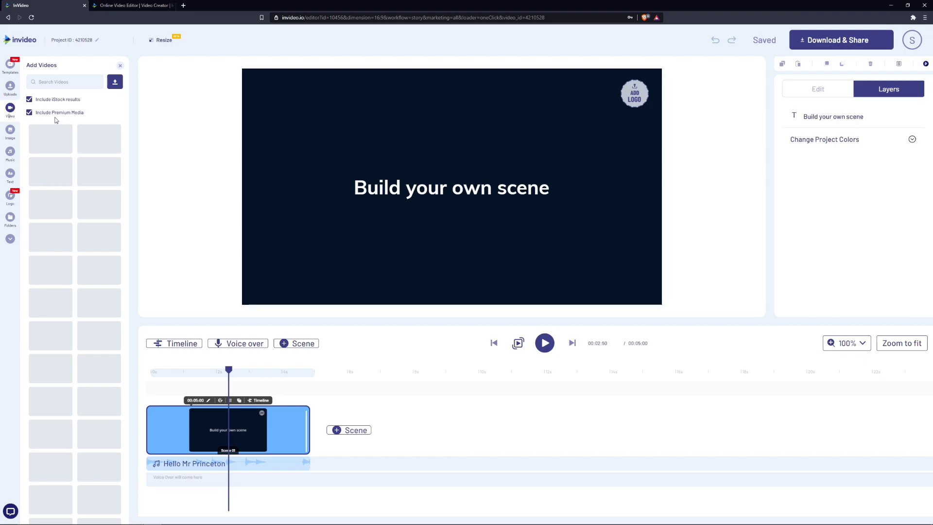
scroll(106, 199, "down", 1)
scroll(105, 197, "down", 6)
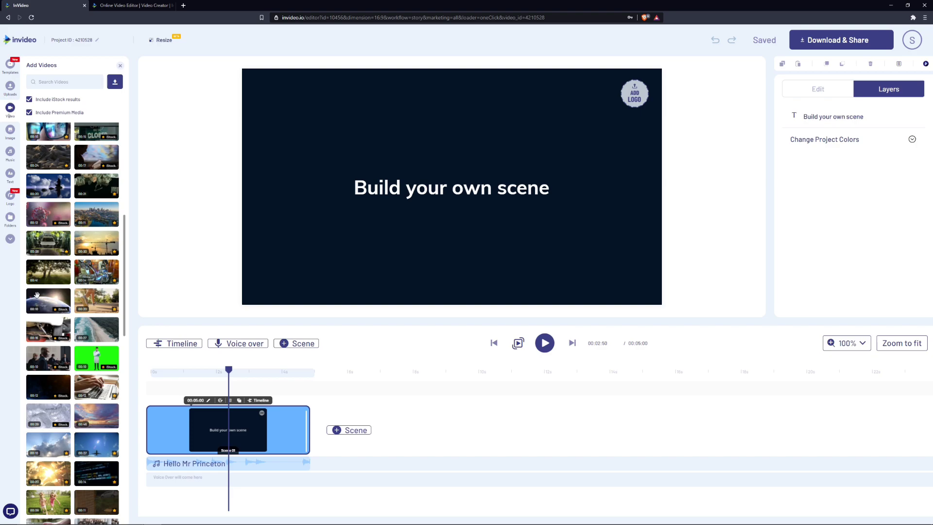
left_click(10, 130)
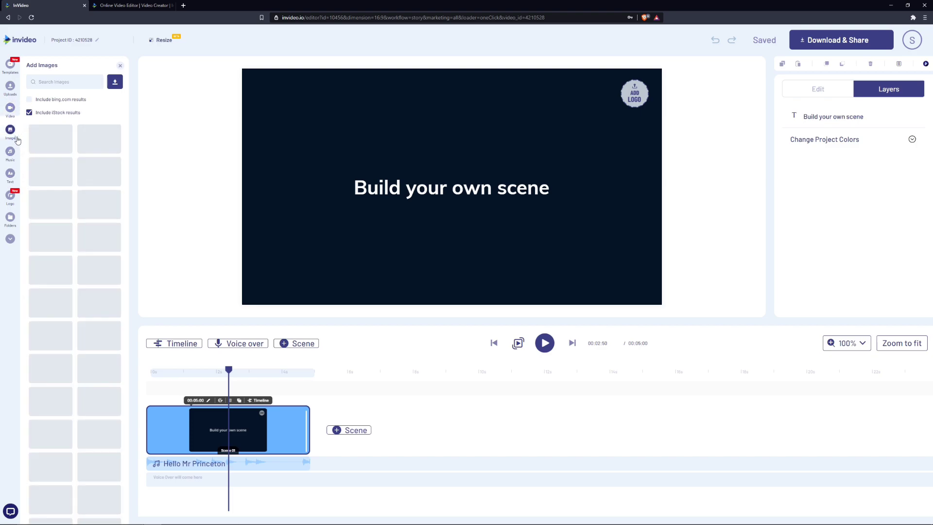
scroll(98, 195, "down", 5)
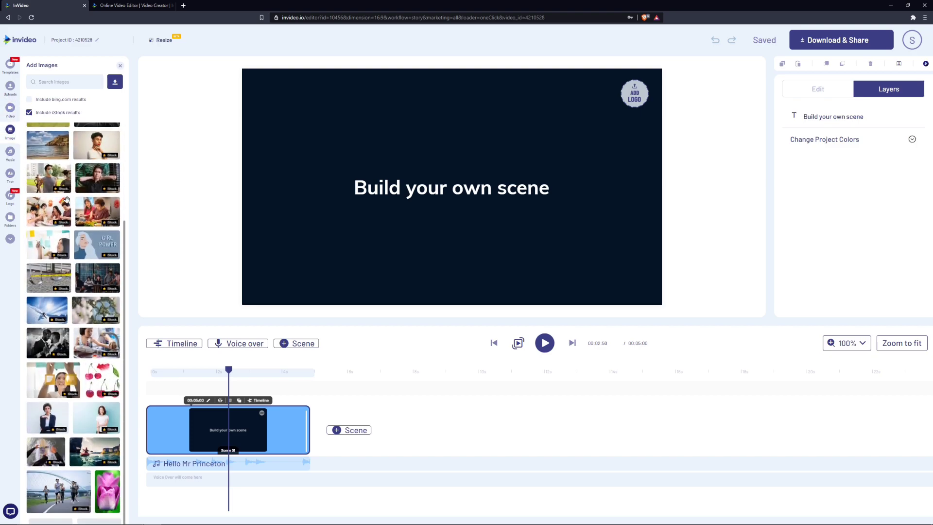
- View the music genres and look through the text presets down to Social Media Credits and Location Boxes
left_click(10, 159)
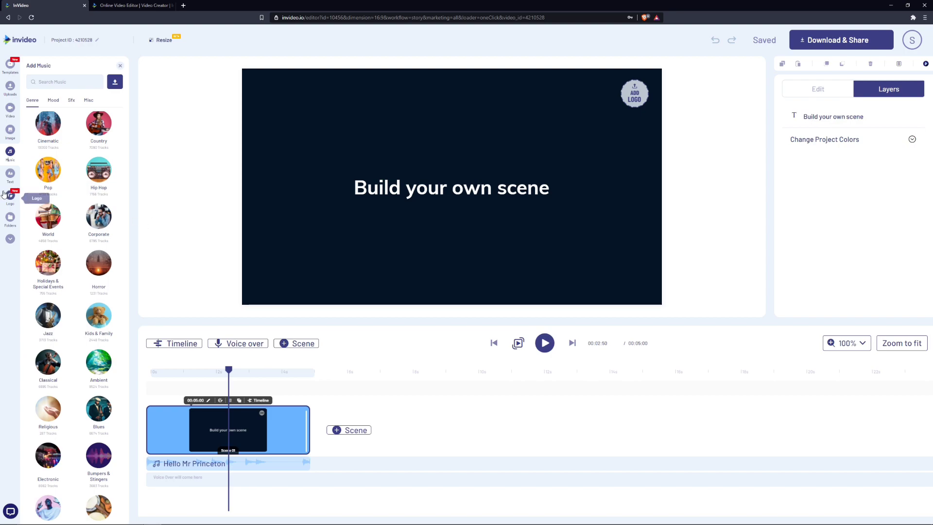
left_click(10, 174)
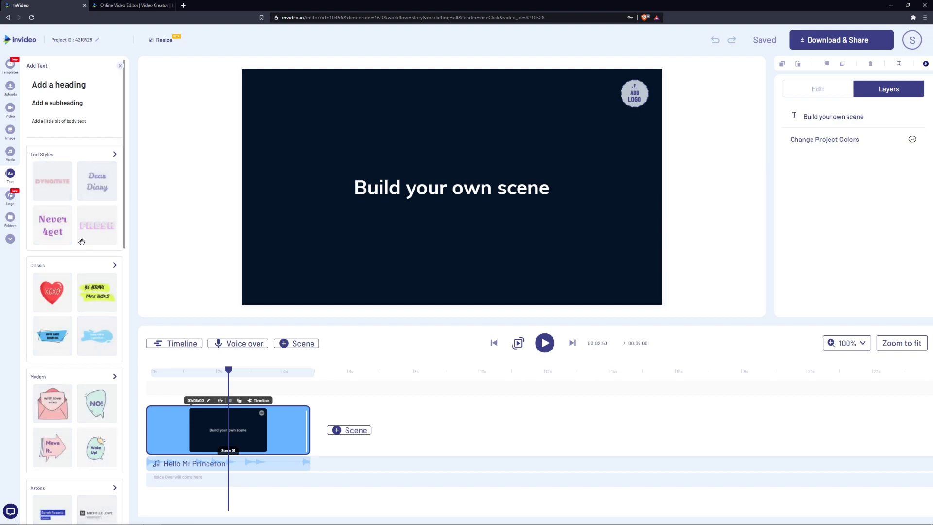
scroll(115, 261, "down", 4)
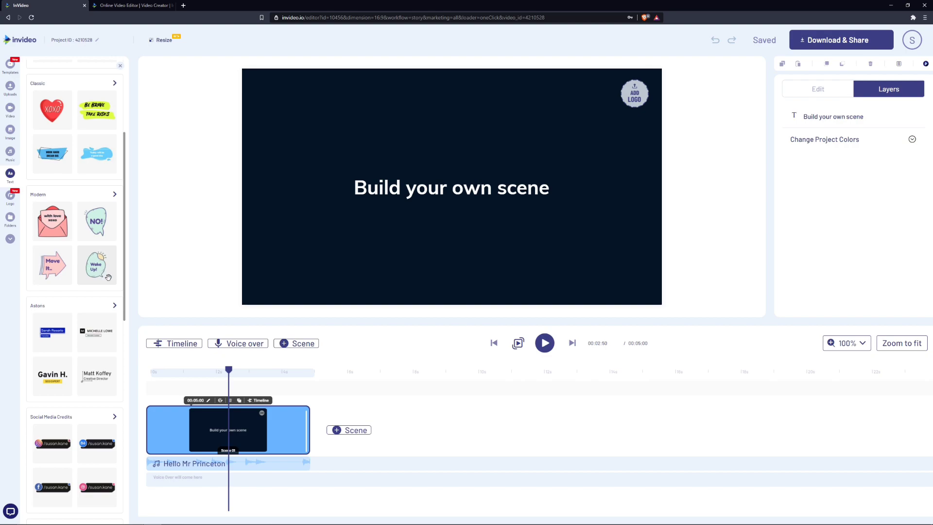
scroll(101, 277, "down", 3)
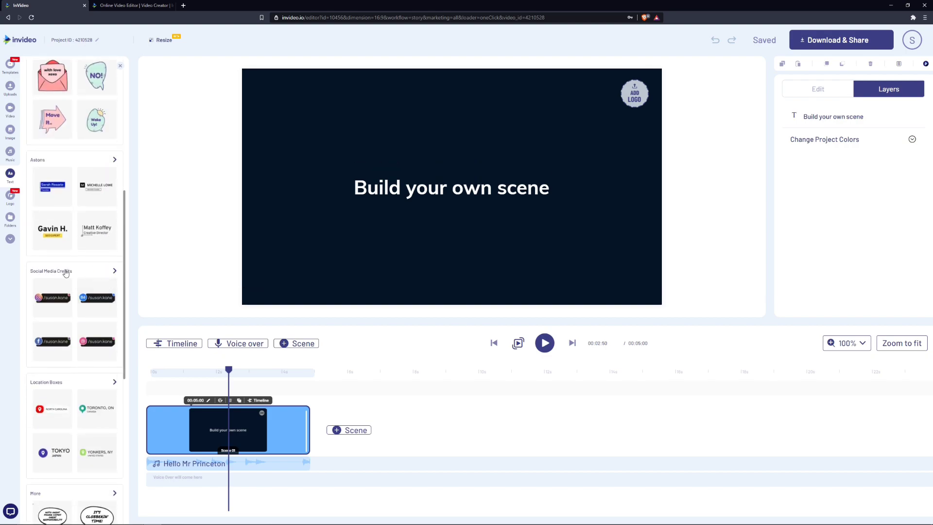
scroll(62, 158, "down", 1)
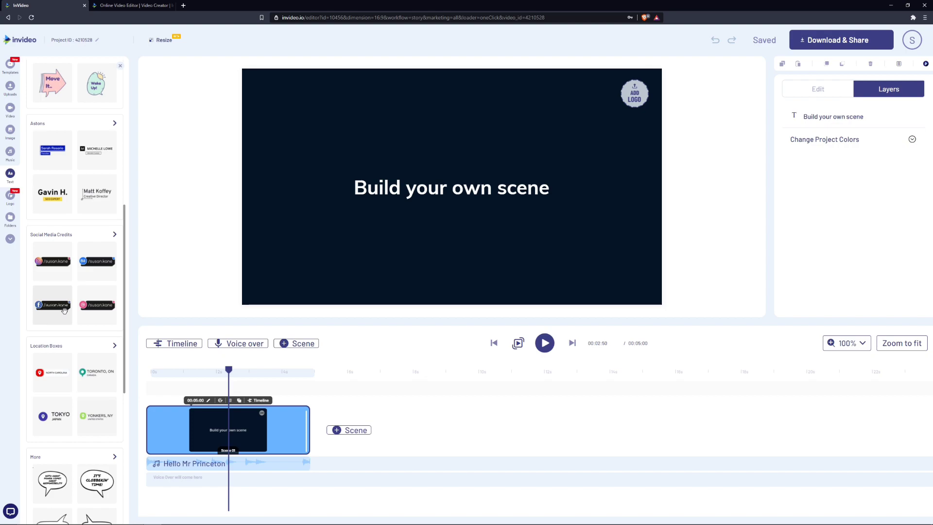
- View the media folders, expand the additional asset categories and open the stickers collection
left_click(10, 217)
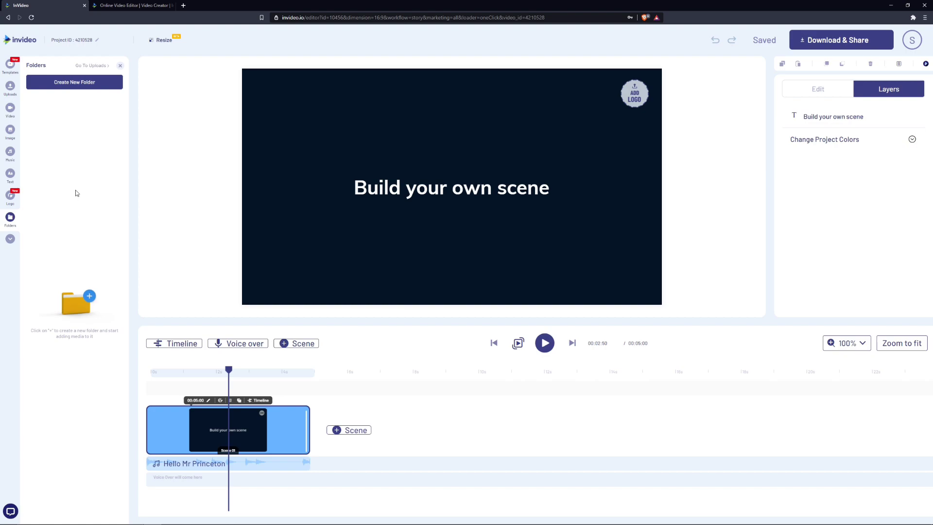
left_click(11, 240)
left_click(12, 241)
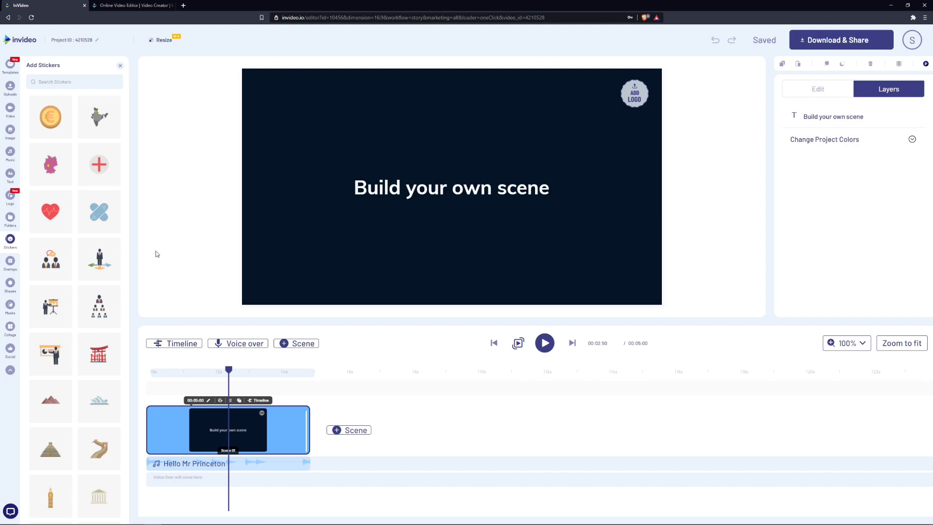
- Look through the overlay effects and open the shapes collection
left_click(10, 261)
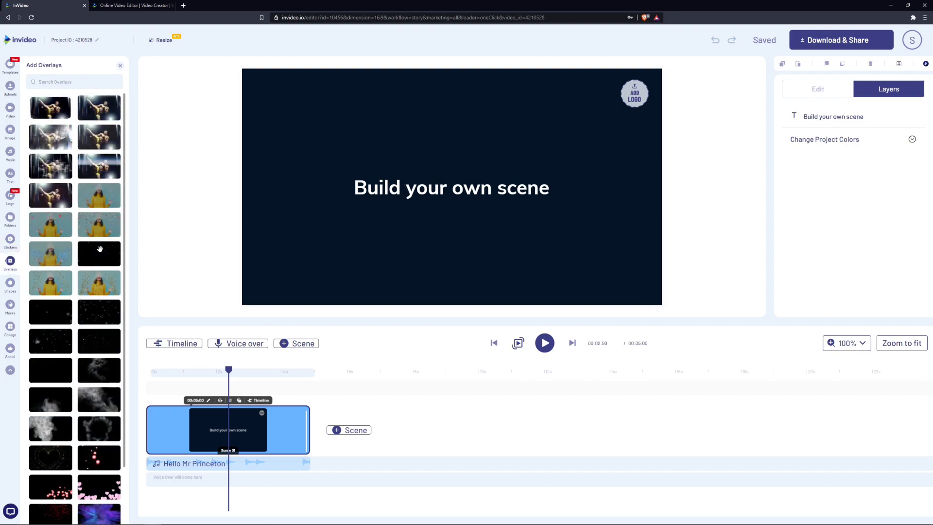
scroll(102, 272, "down", 2)
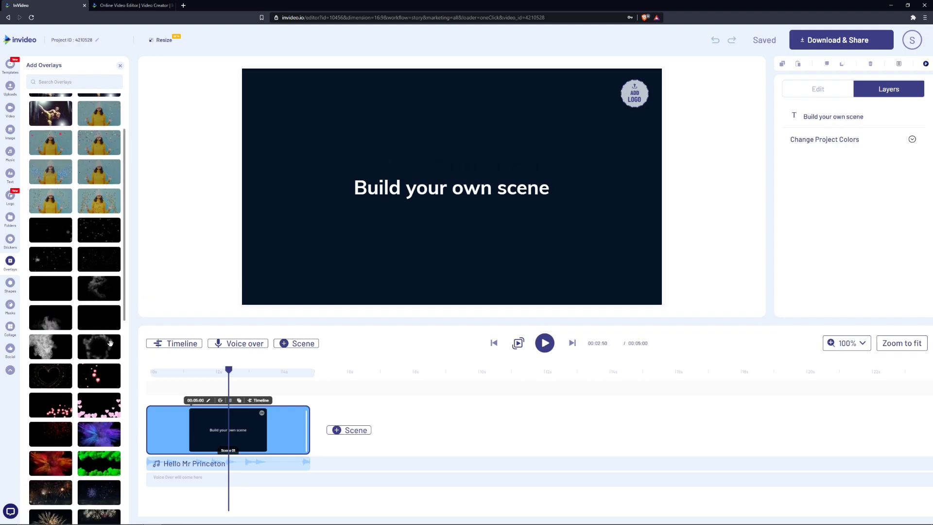
scroll(93, 214, "up", 2)
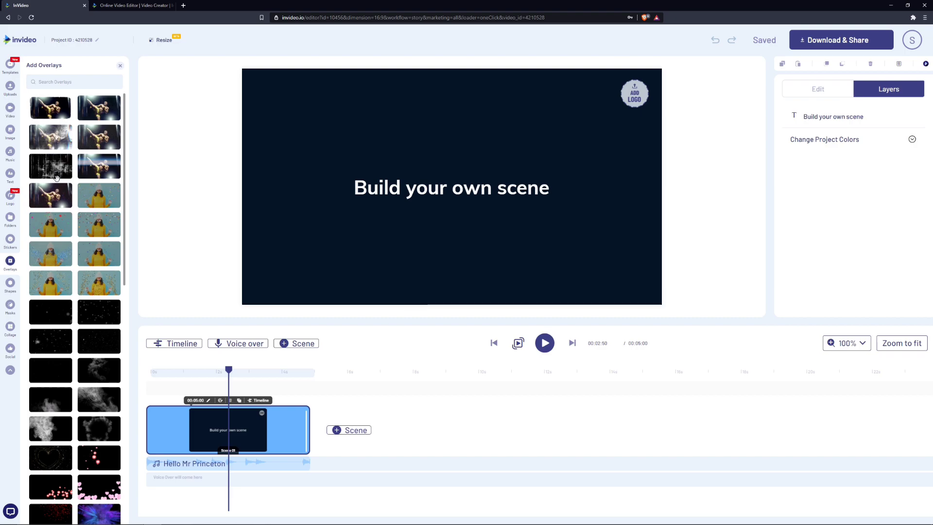
scroll(97, 218, "down", 4)
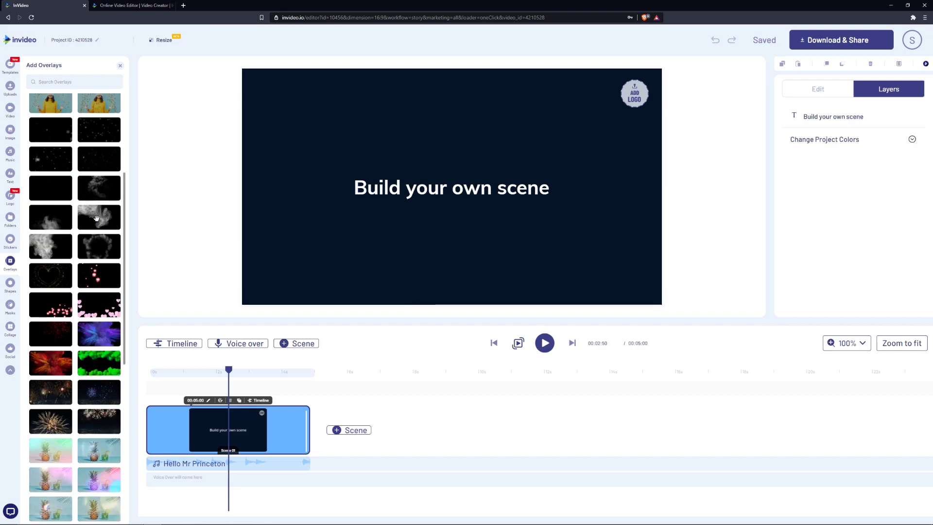
left_click(10, 283)
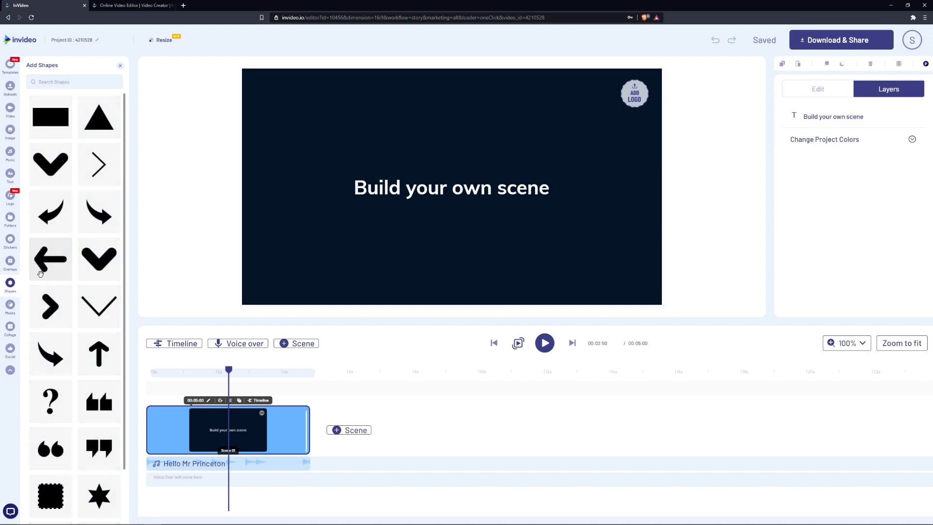
- View the masks, collage layouts and social post options, and collapse the additional asset categories
left_click(15, 306)
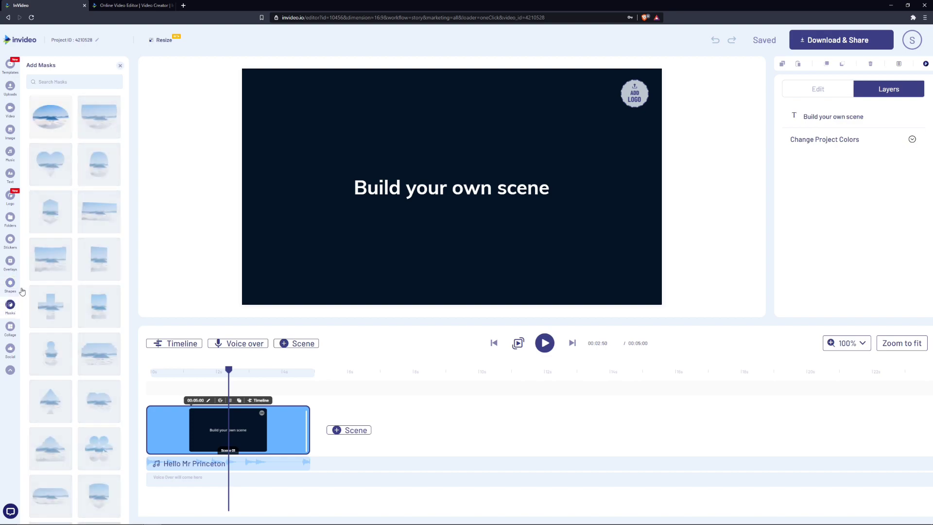
left_click(11, 331)
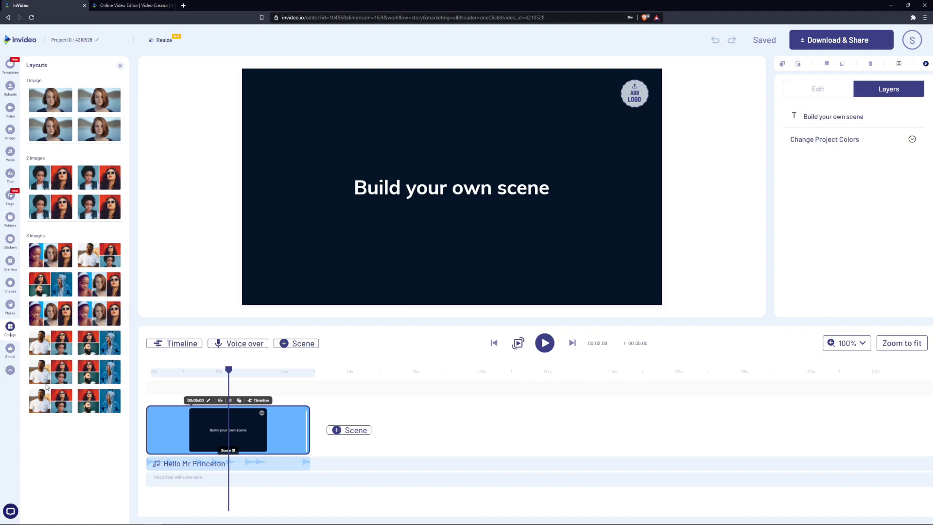
left_click(10, 349)
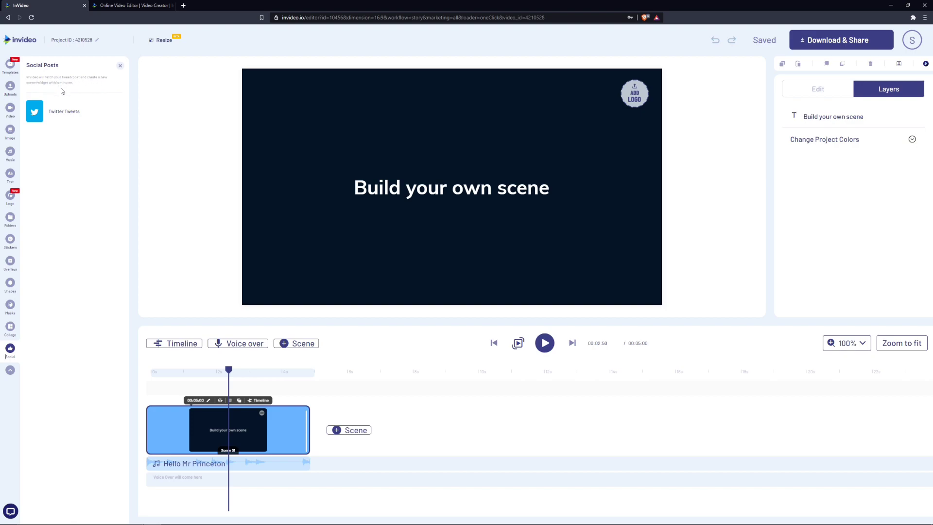
left_click(10, 370)
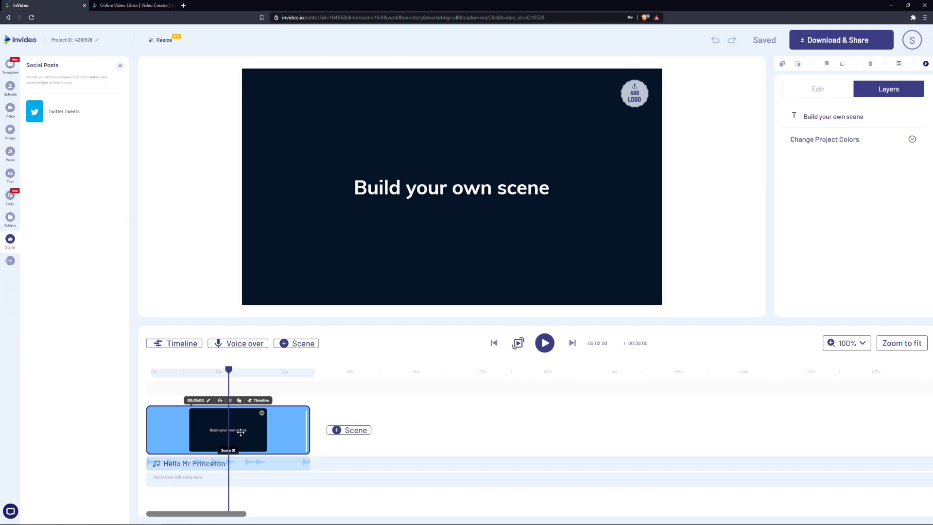
- Open the uploaded sample.mp4 clip for trimming and scrub its preview to about 00:01:35
left_click(10, 86)
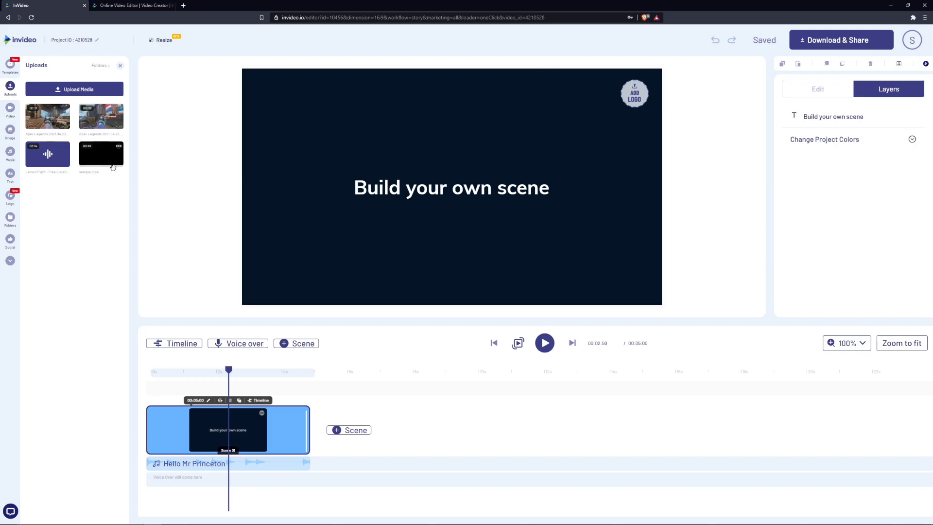
left_click(113, 167)
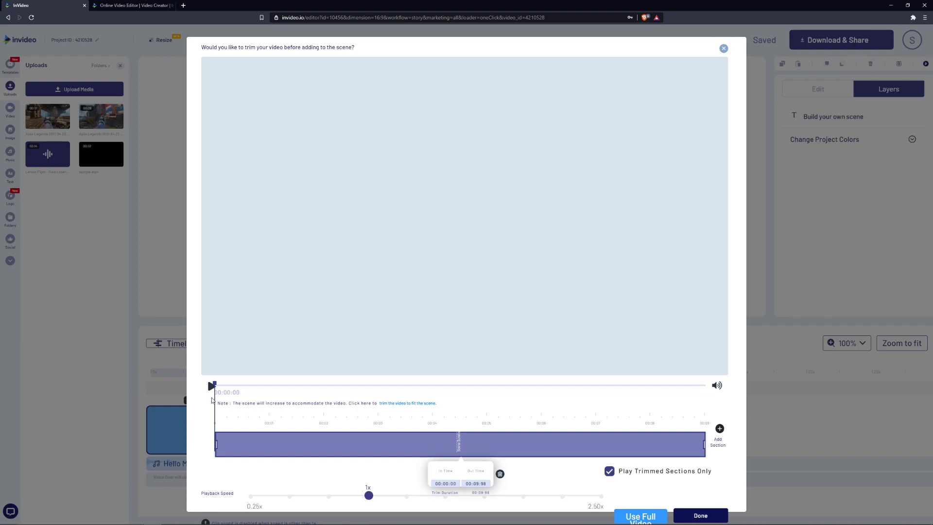
mouse_move(212, 400)
left_mouse_down()
mouse_move(227, 405)
mouse_move(216, 393)
left_mouse_up()
left_click(253, 384)
left_click(280, 385)
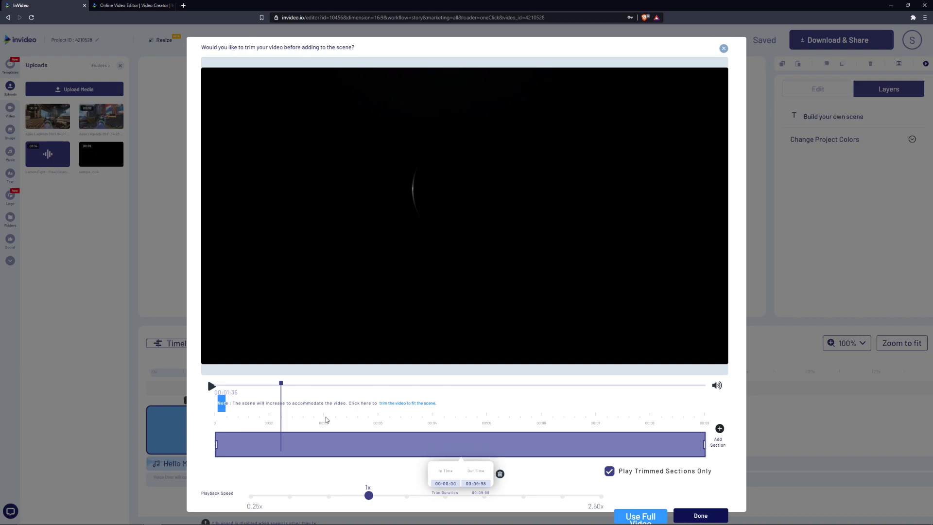
- Preview the clip with Play Trimmed Sections Only turned off and back on, and add the full video to the scene
left_click(636, 473)
left_click(216, 385)
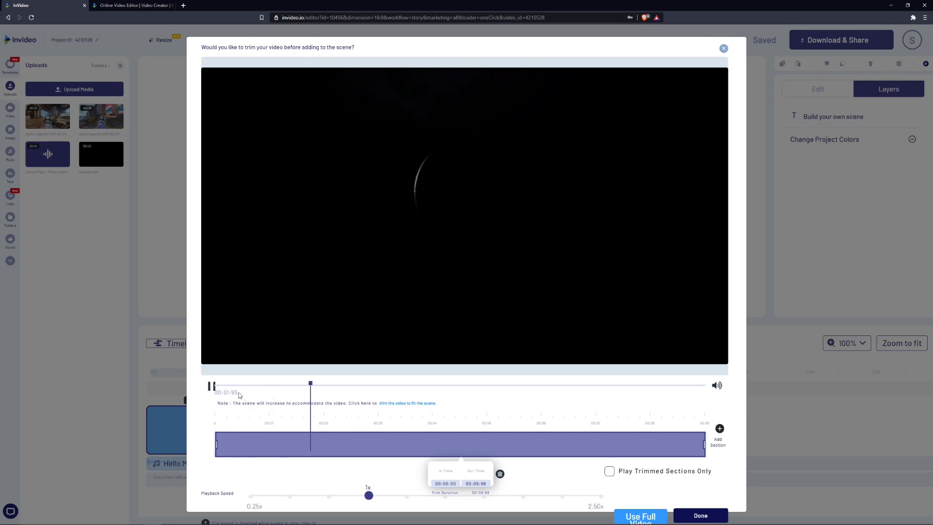
left_click(216, 384)
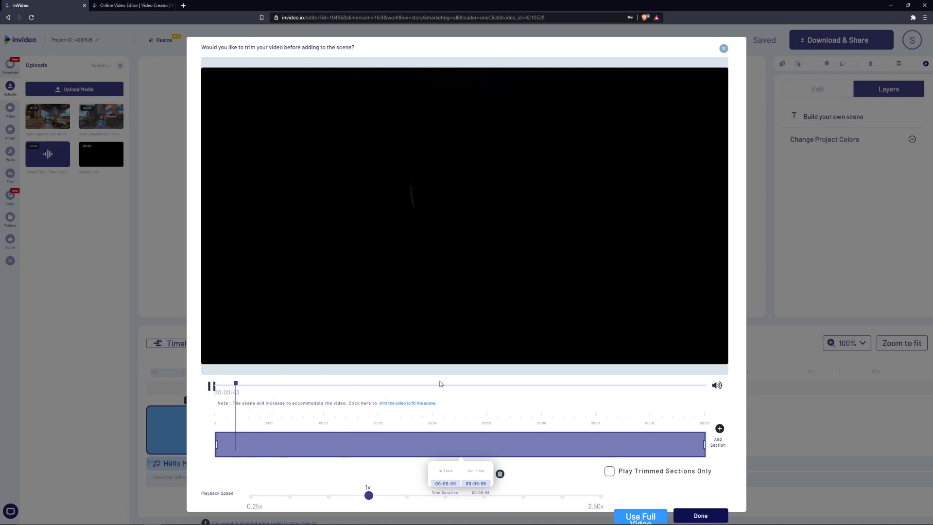
left_click(210, 385)
left_click(609, 471)
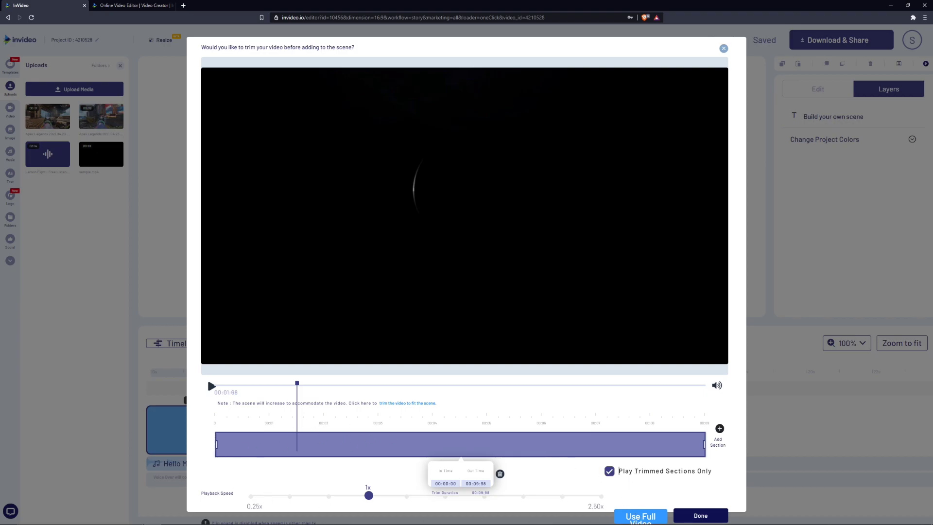
left_click(641, 513)
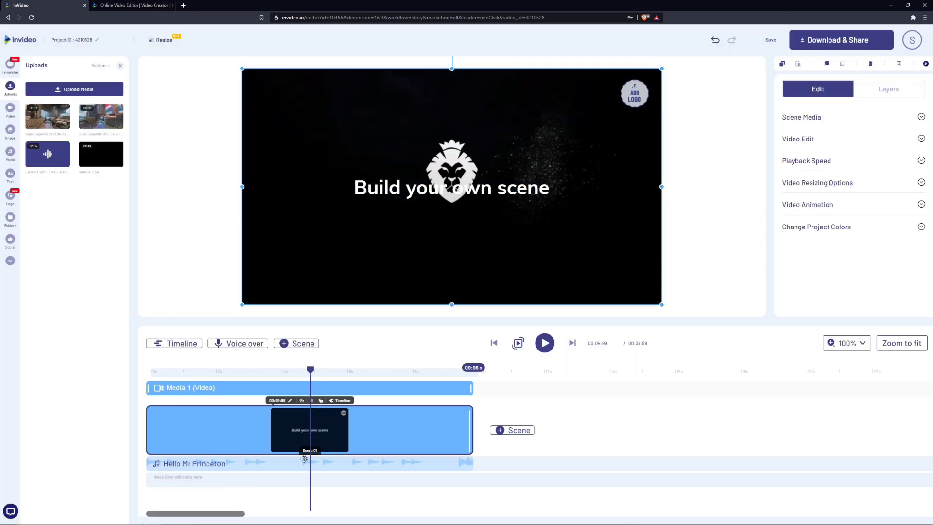
- View Scene 1's detailed layer timeline and return to all scenes to check the voice-over option
left_click(179, 345)
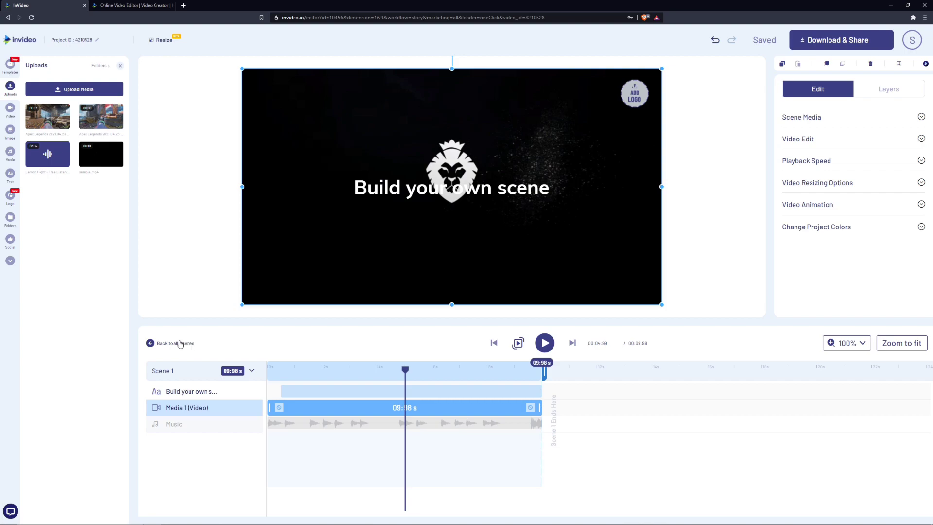
left_click(152, 343)
left_click(233, 345)
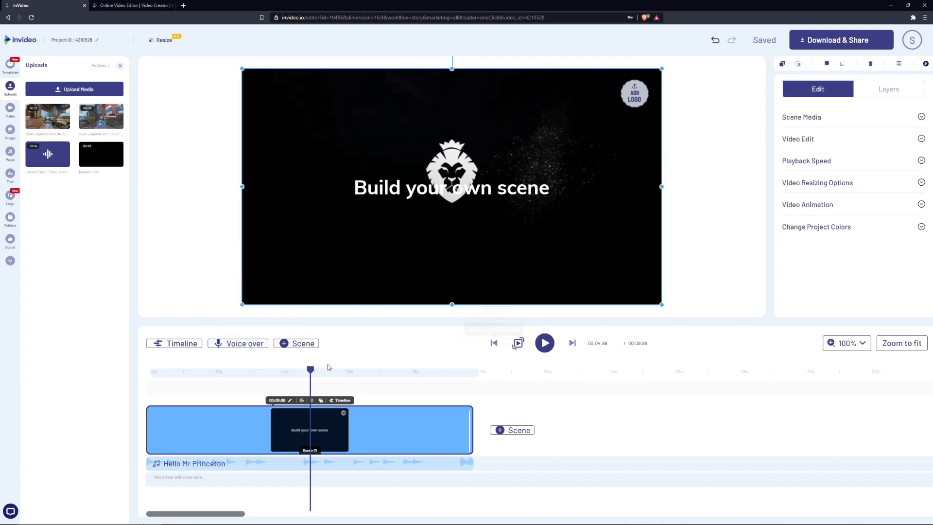
- Preview the scene from about 00:00:79 and set the timeline zoom to 25%
left_click_drag(311, 369, 173, 369)
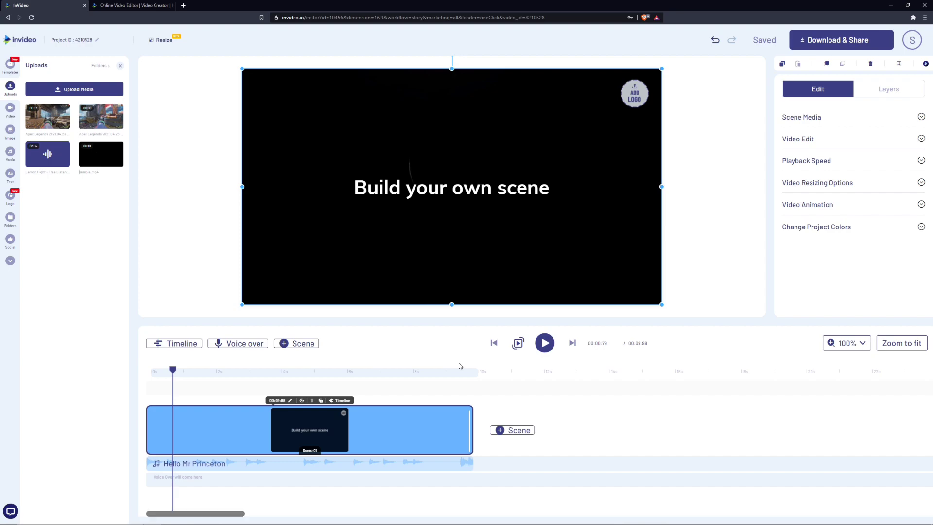
left_click(517, 344)
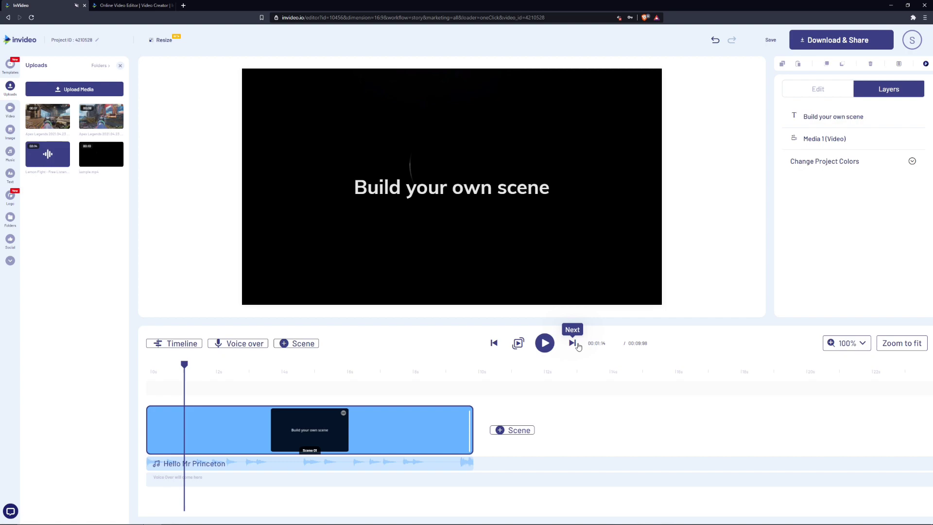
left_click(847, 343)
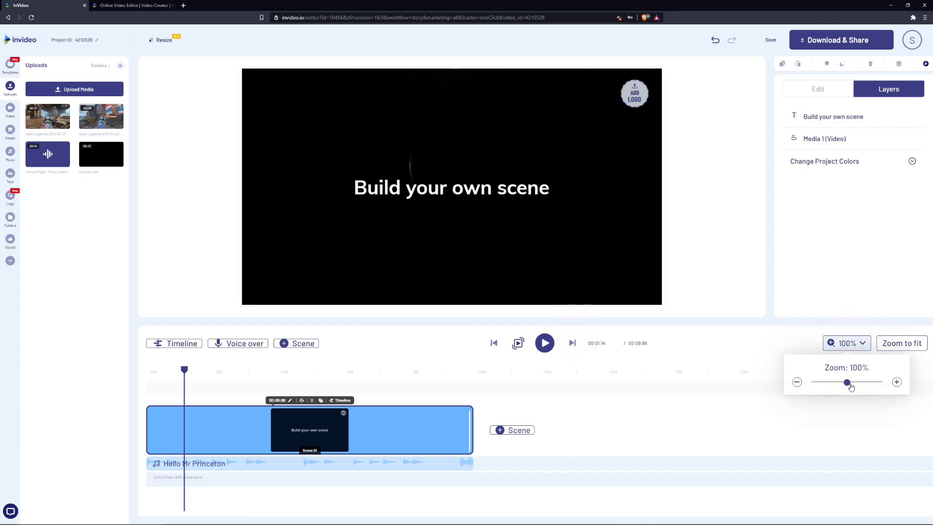
left_click_drag(848, 383, 822, 381)
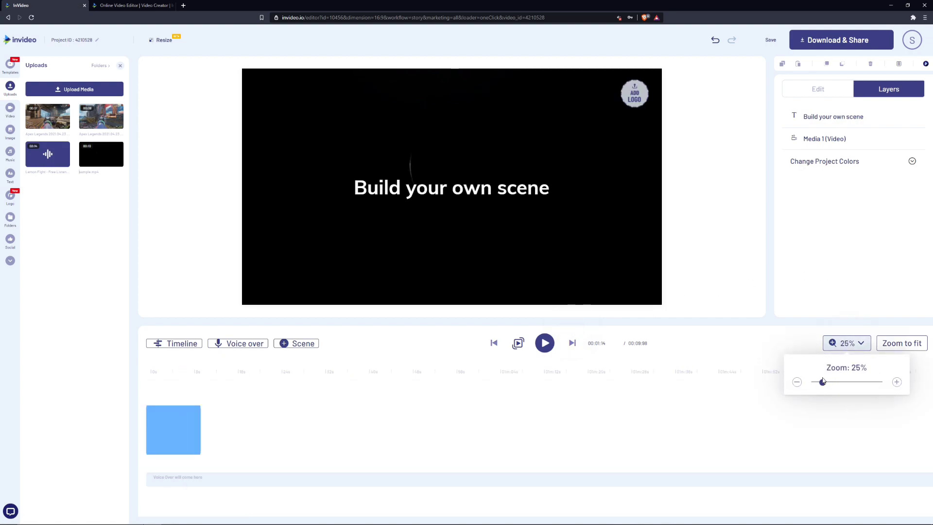
left_click(231, 431)
left_click(325, 438)
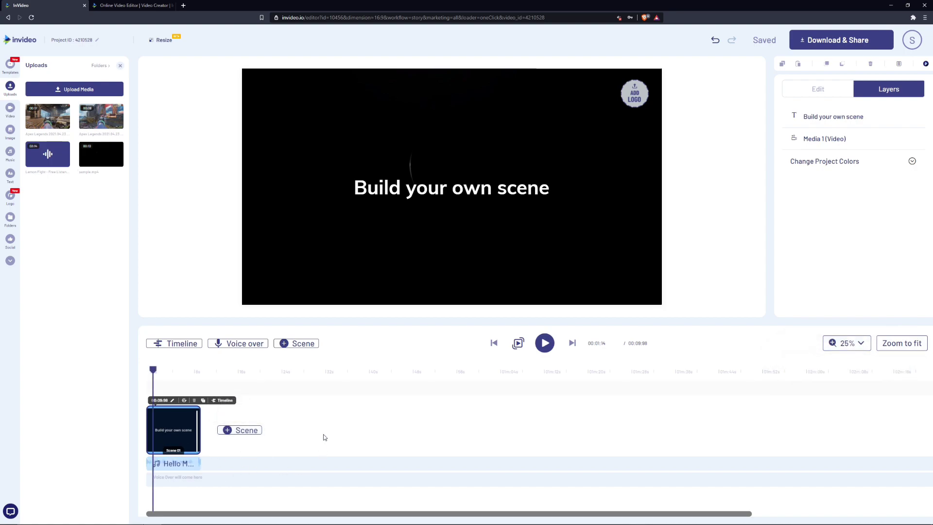
- Delete the "Build your own scene" text layer and the Media 1 video layer from Scene 1
left_click(836, 127)
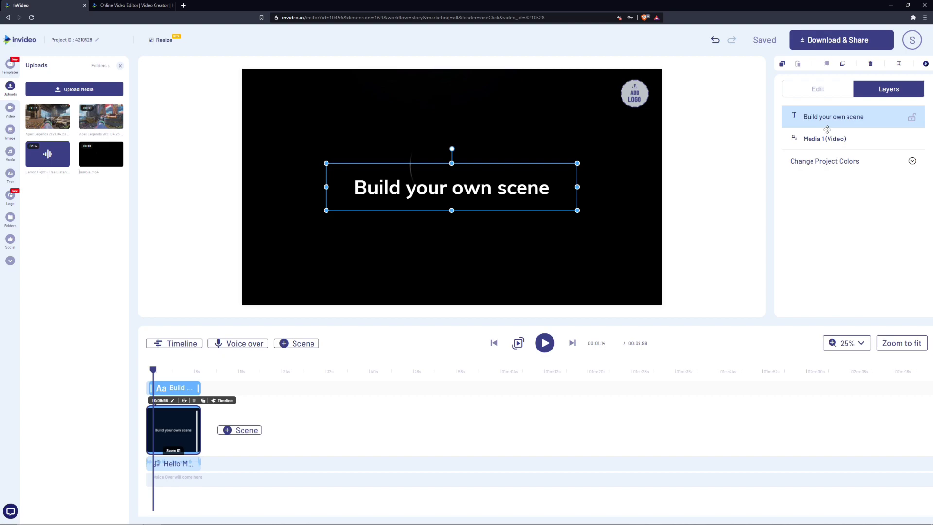
key("Delete")
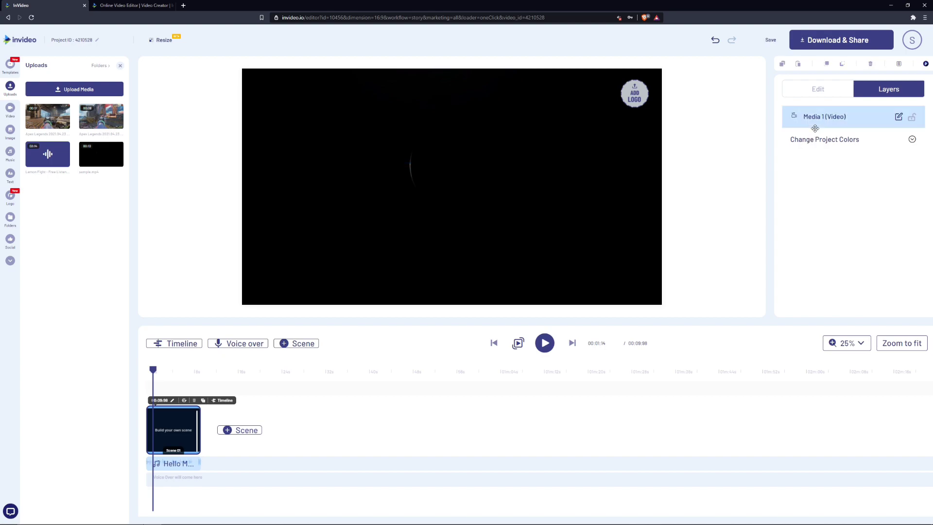
left_click(821, 127)
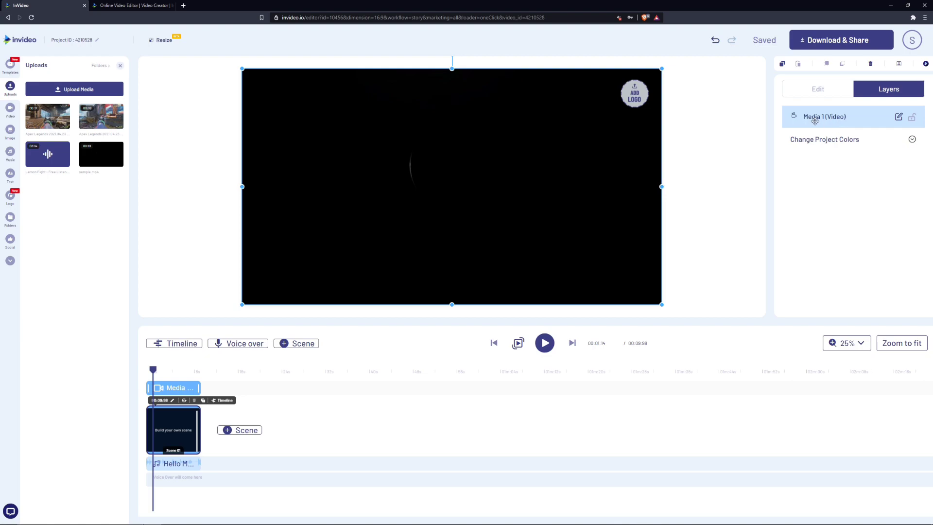
key("Delete")
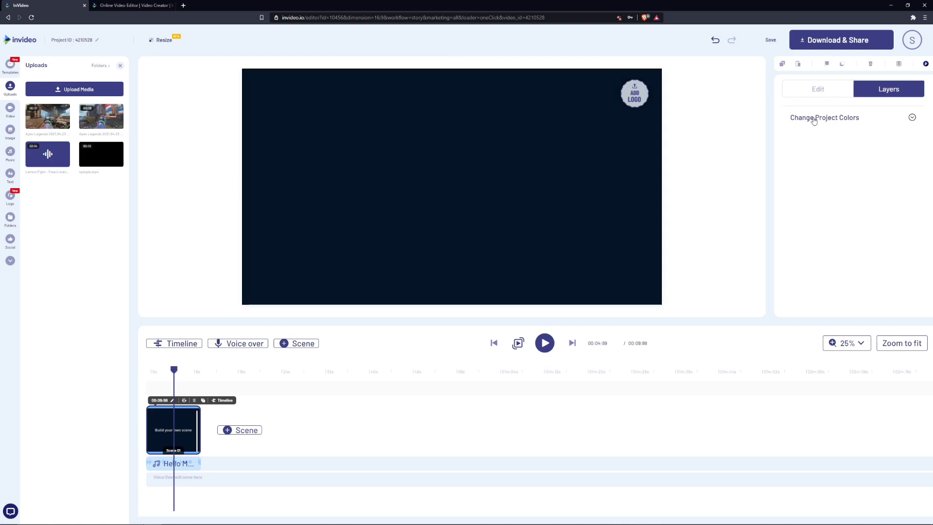
- Expand the project color options and remove the Add Logo placeholder from the scene
left_click(815, 118)
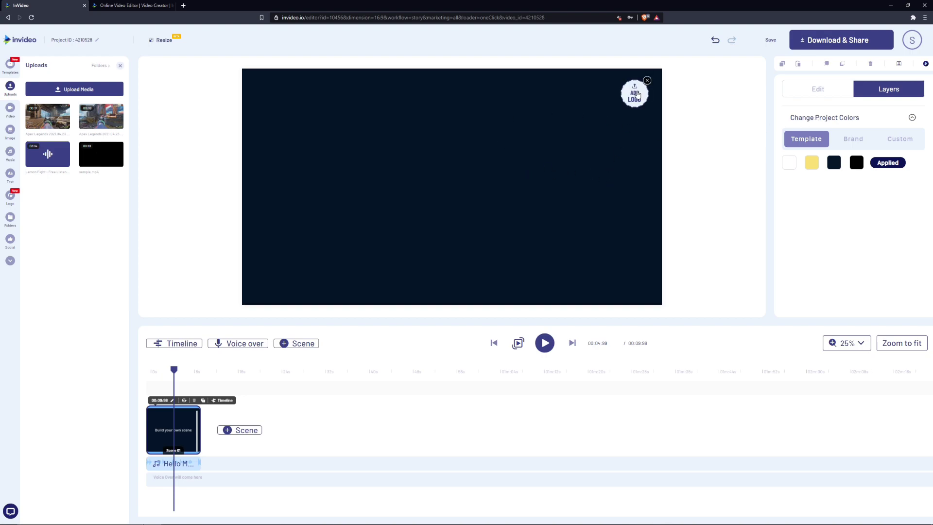
left_click(646, 82)
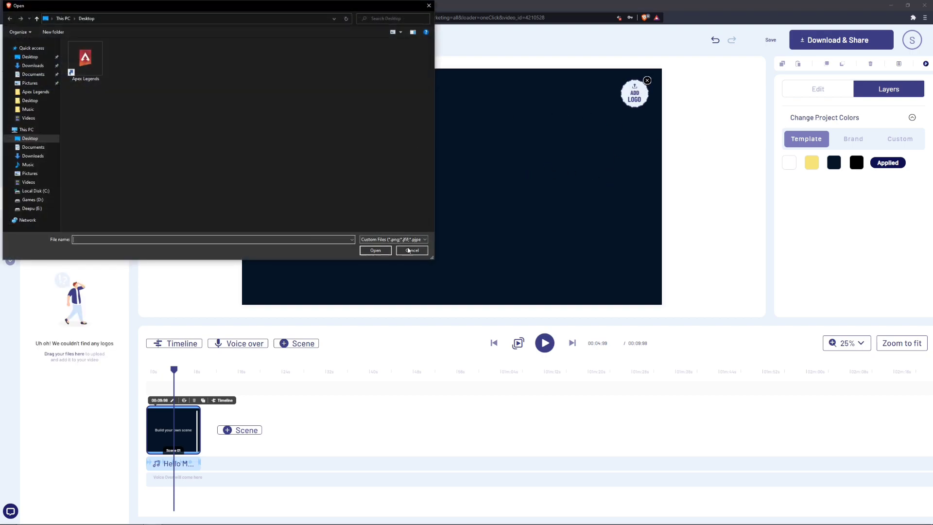
key("Escape")
left_click(647, 81)
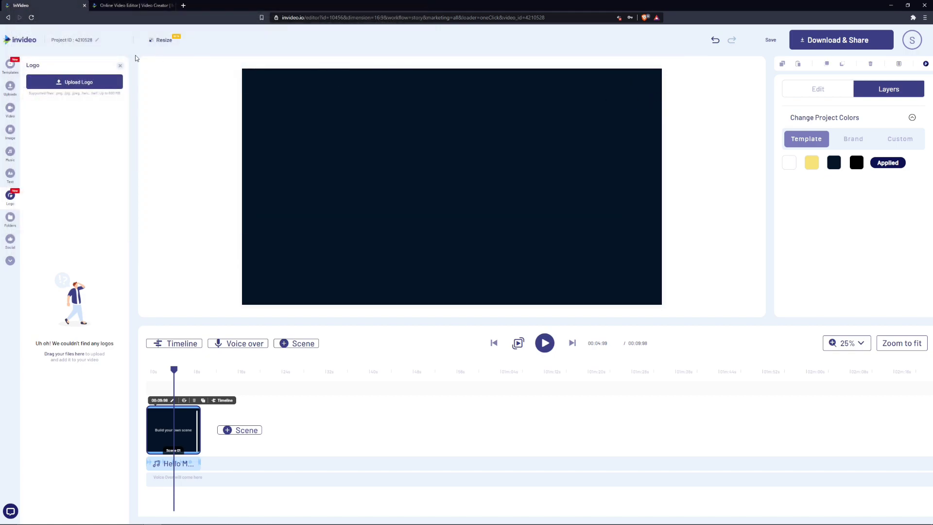
- Return to the uploaded media and add a blank scene after Scene 1
left_click(12, 88)
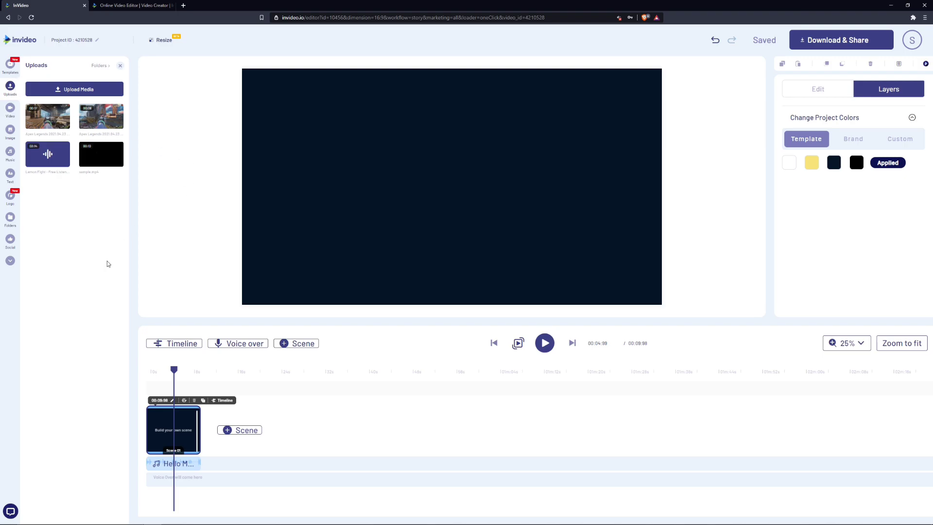
left_click(240, 438)
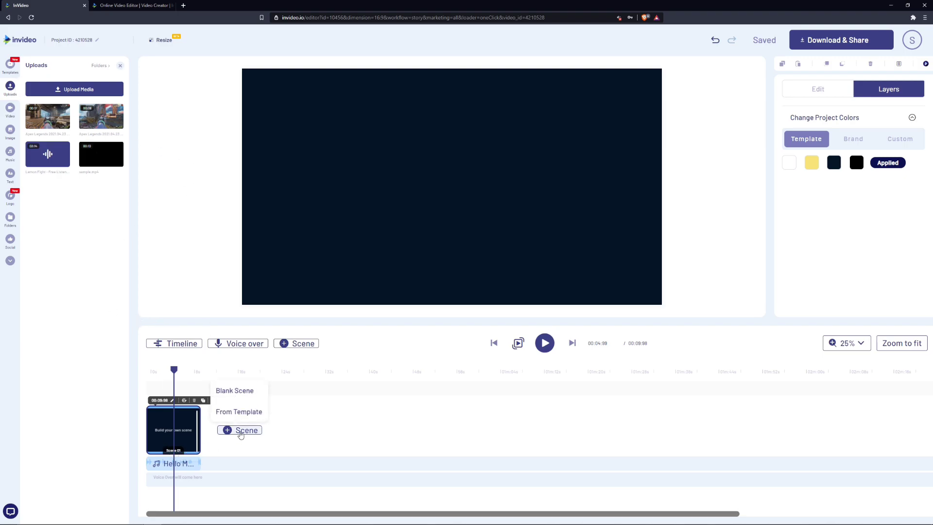
left_click(237, 393)
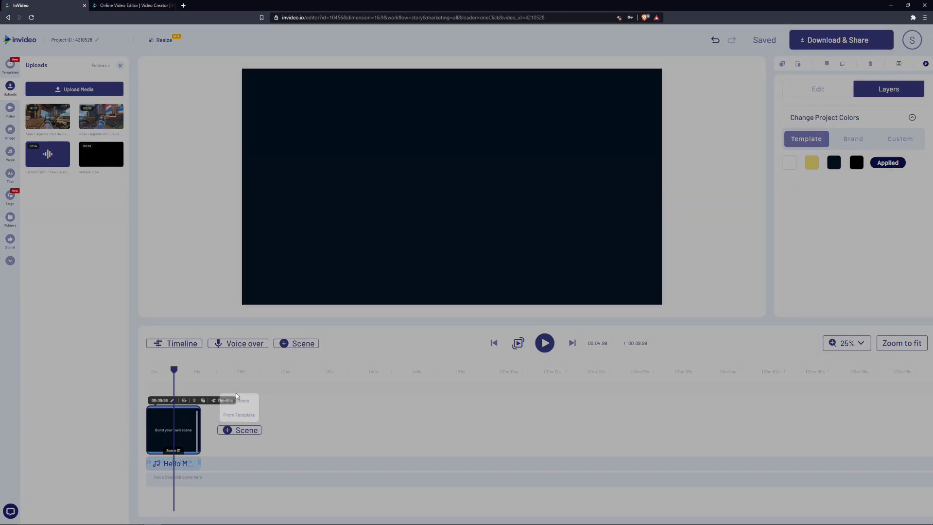
left_click(497, 289)
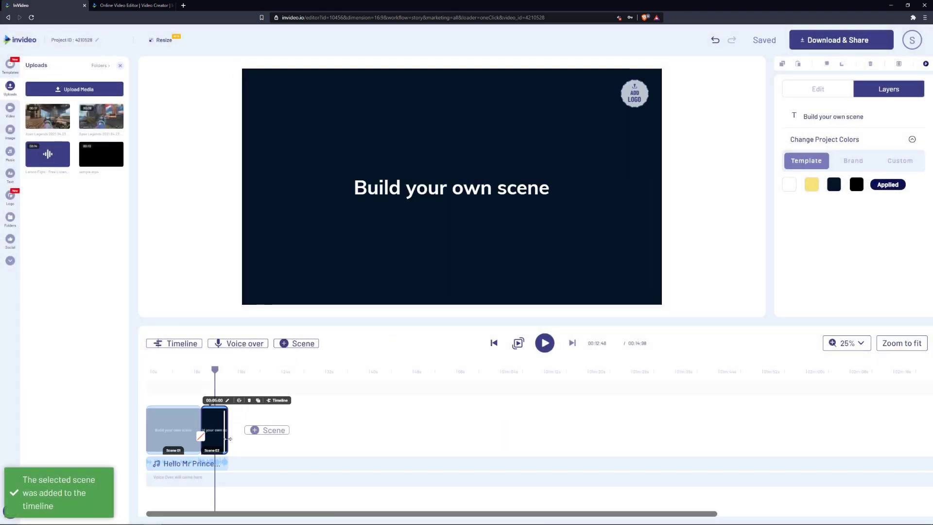
- Add the first scene of the 25th Wedding Anniversary Invite template after Scene 2
left_click(265, 431)
left_click(266, 411)
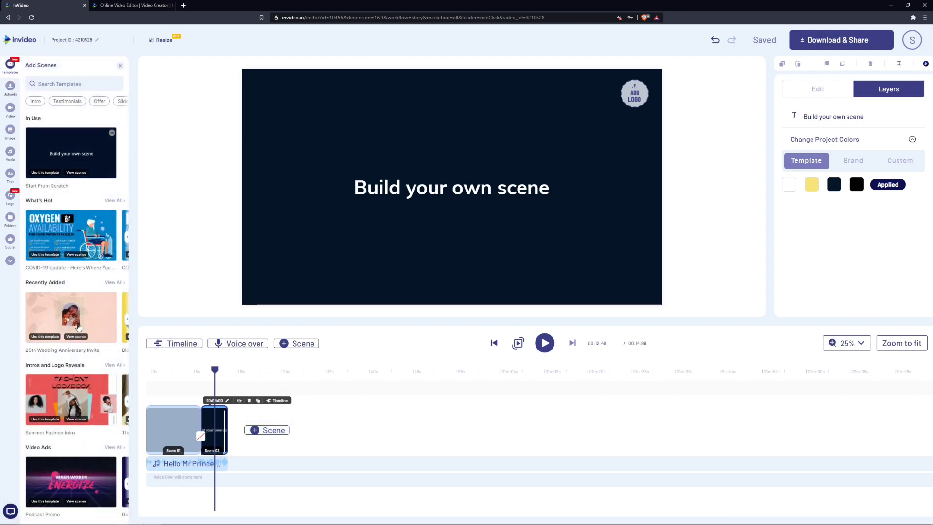
left_click(77, 324)
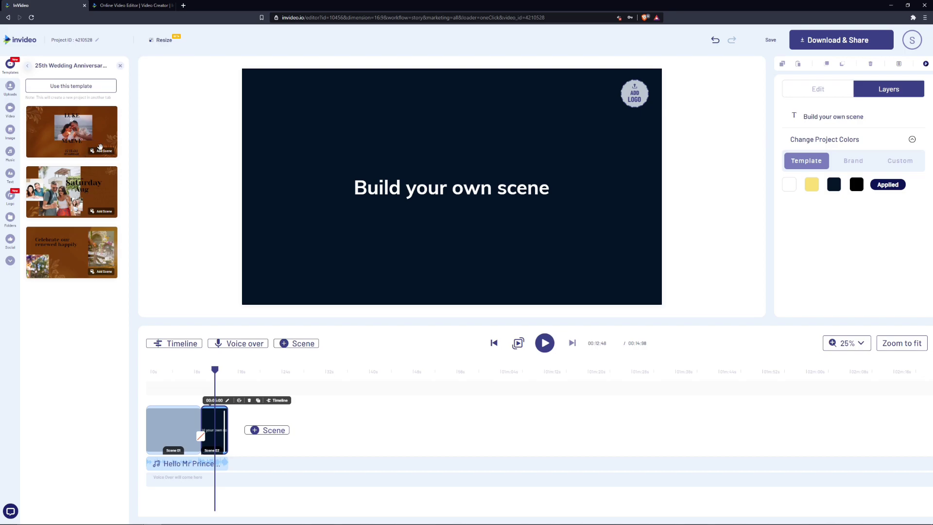
left_click(76, 147)
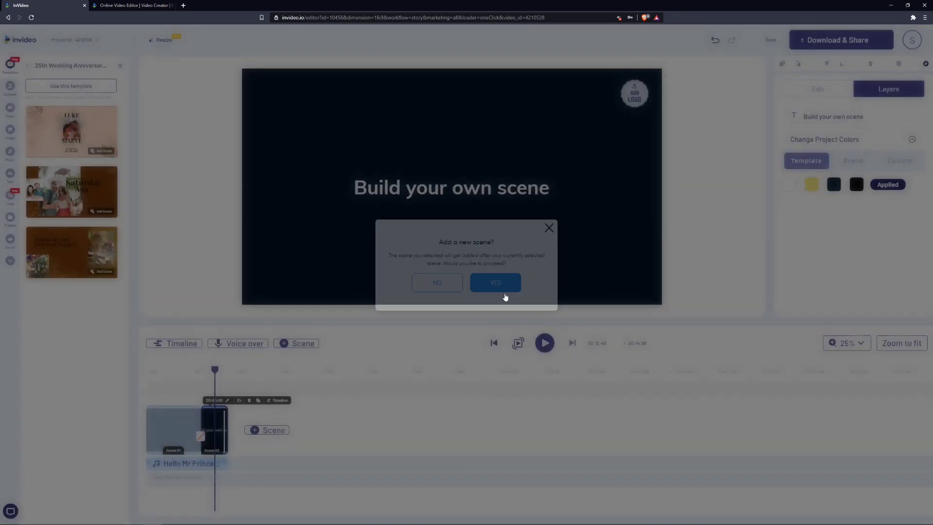
left_click(504, 294)
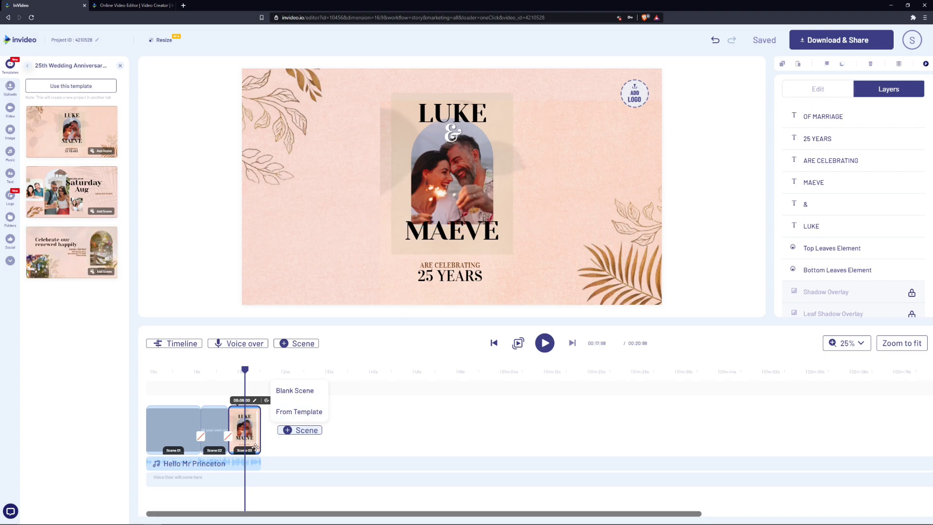
- Delete the wedding anniversary template scene, Scene 3, and confirm its removal
left_click(257, 440)
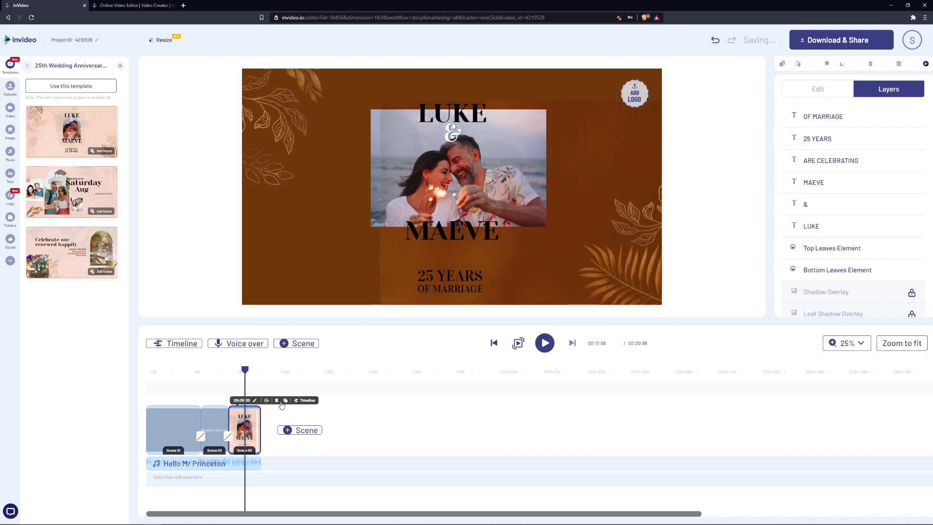
left_click(277, 401)
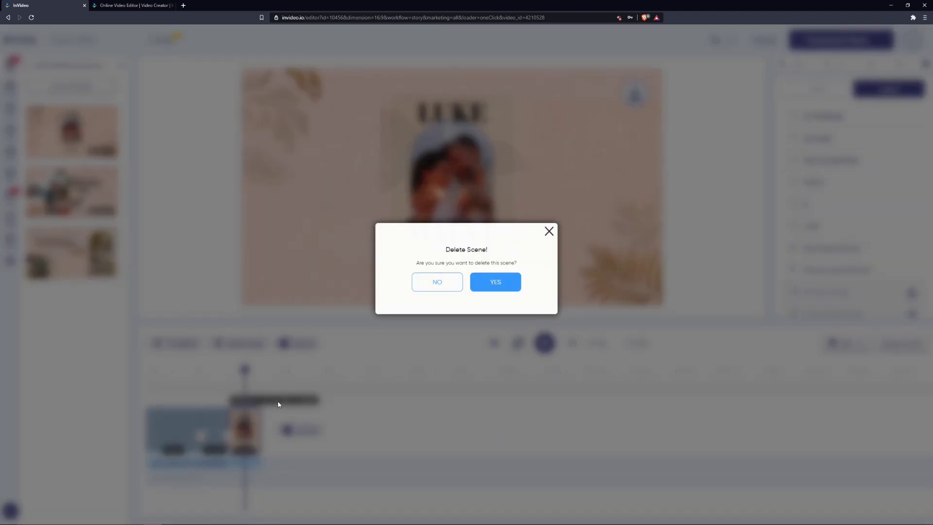
left_click(495, 288)
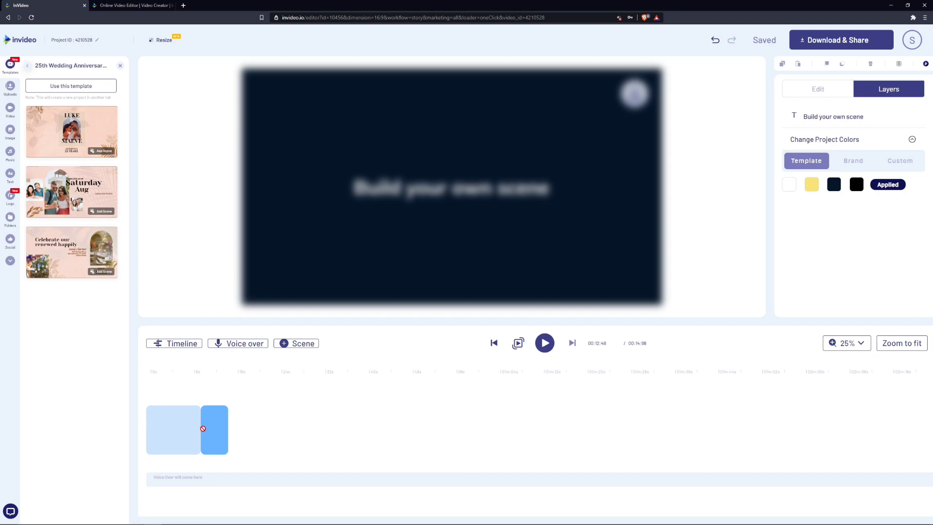
- Add the first uploaded Apex Legends clip to Scene 2 using the full video
left_click(224, 430)
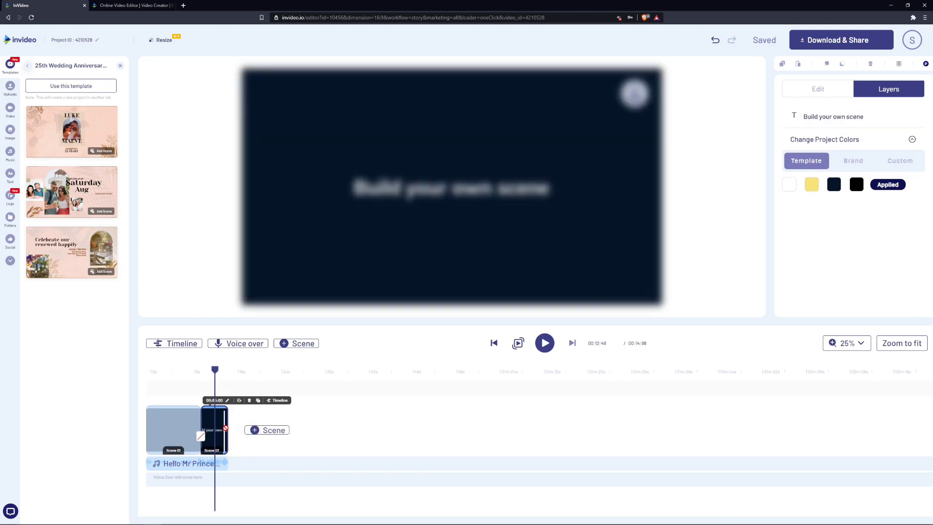
left_click(10, 87)
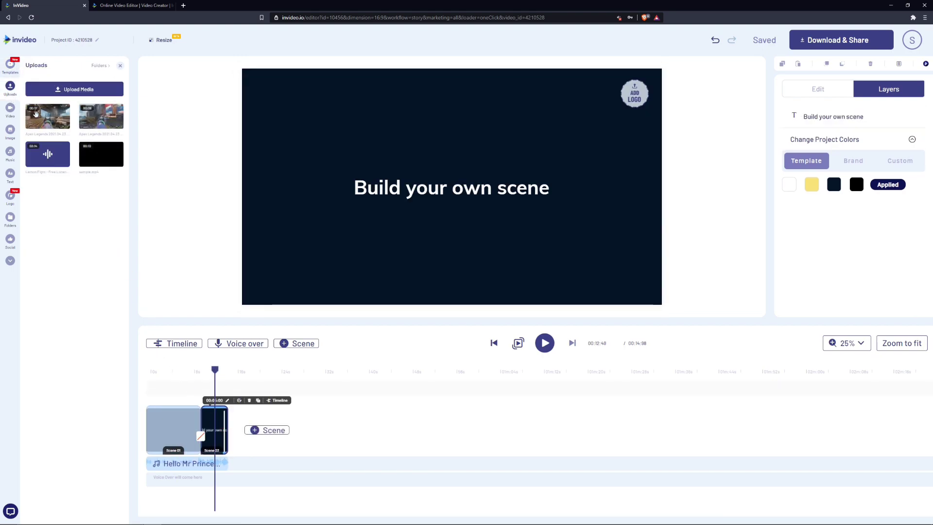
left_click_drag(62, 120, 226, 431)
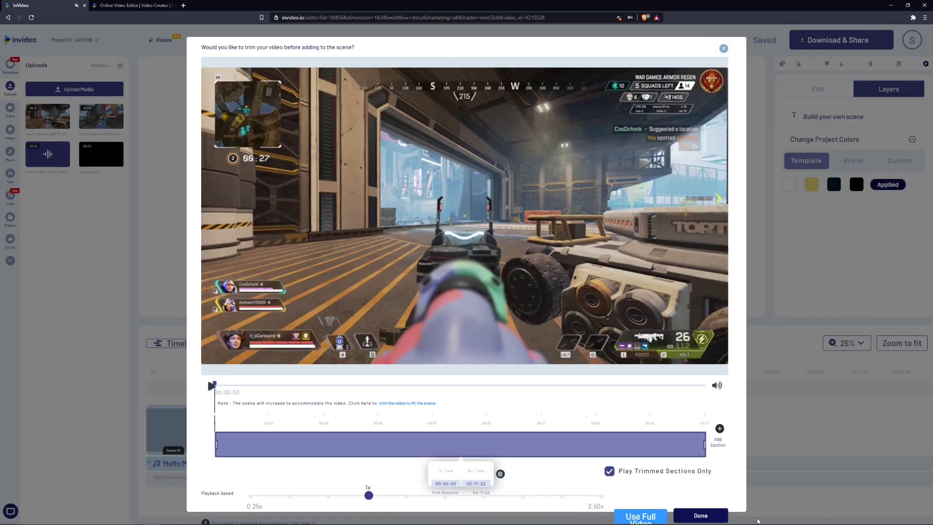
left_click(660, 519)
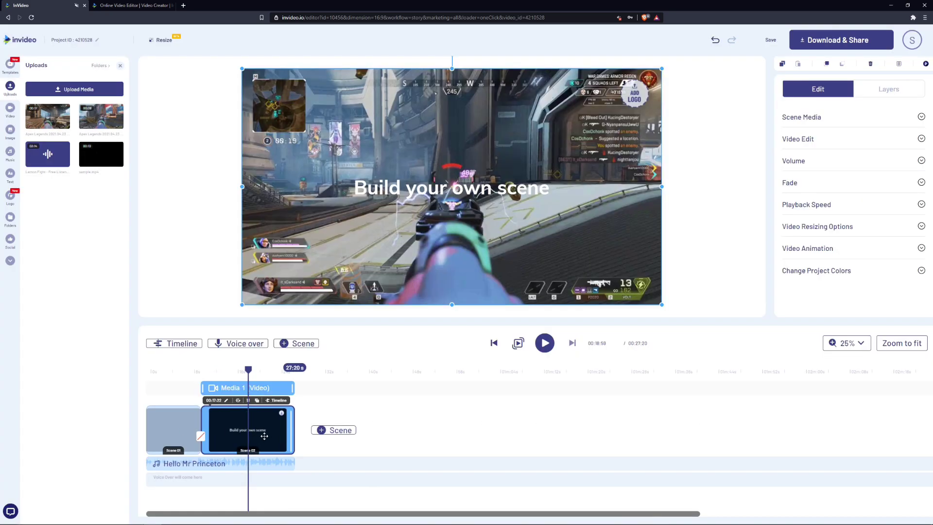
- Set the Scene 2 video's audio volume to 57% and its background music level to 27%
left_click(808, 121)
scroll(811, 152, "down", 1)
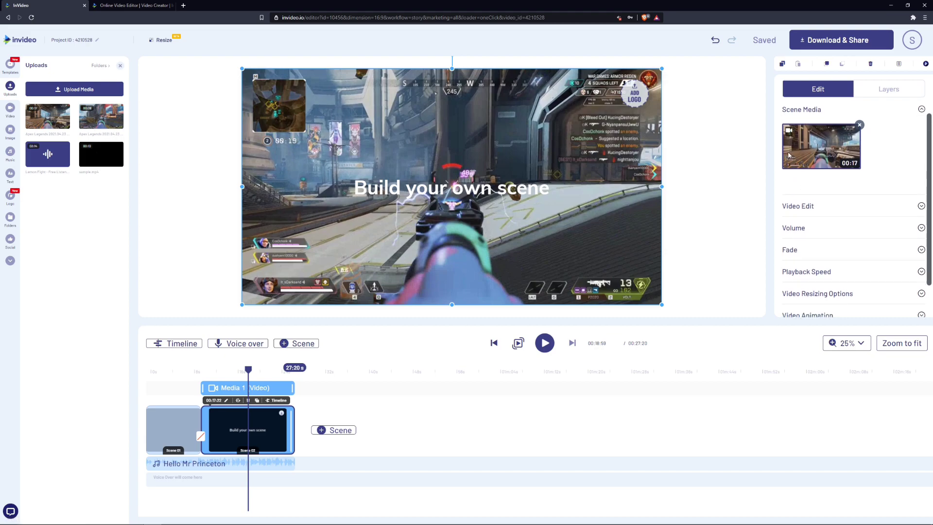
left_click(805, 201)
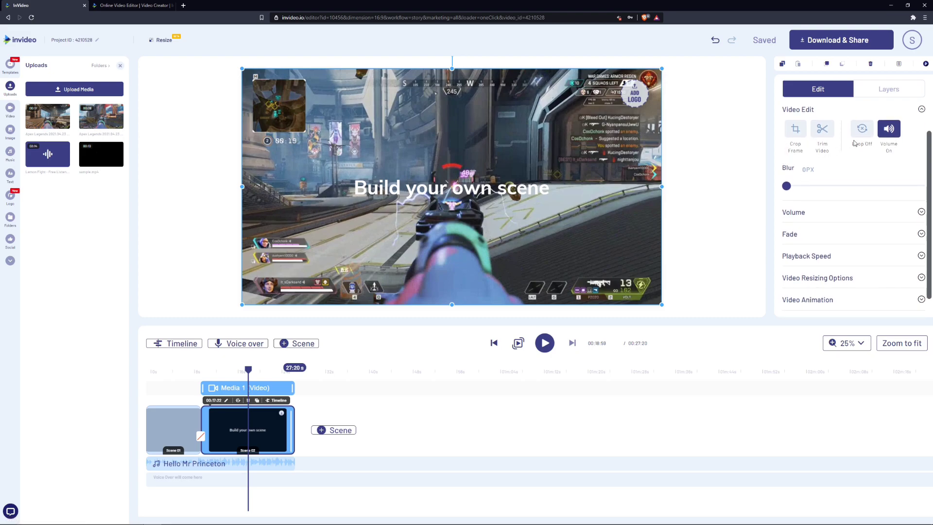
left_click(832, 212)
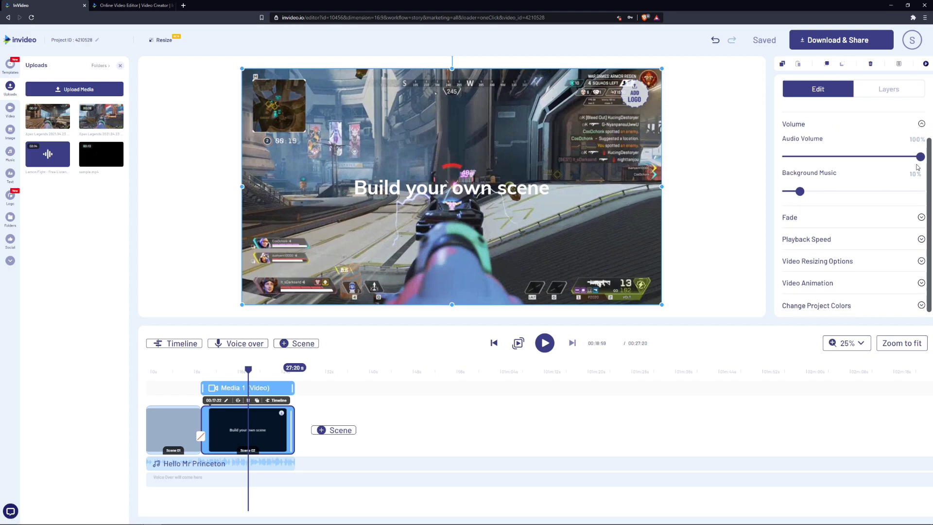
left_click_drag(920, 153, 863, 152)
left_click_drag(801, 187, 822, 188)
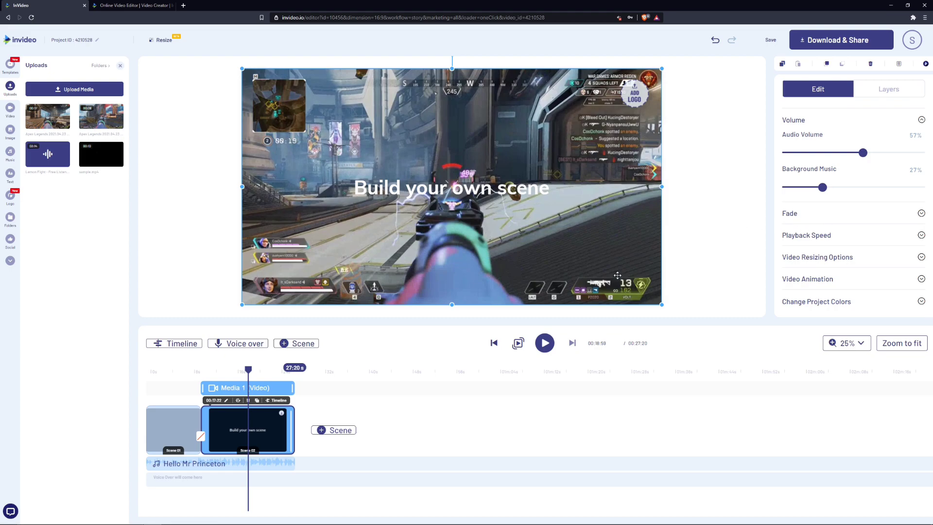
- Delete the Hello Mr Princeton background music and move the playhead to about 00:14:63 in Scene 2
left_click(295, 458)
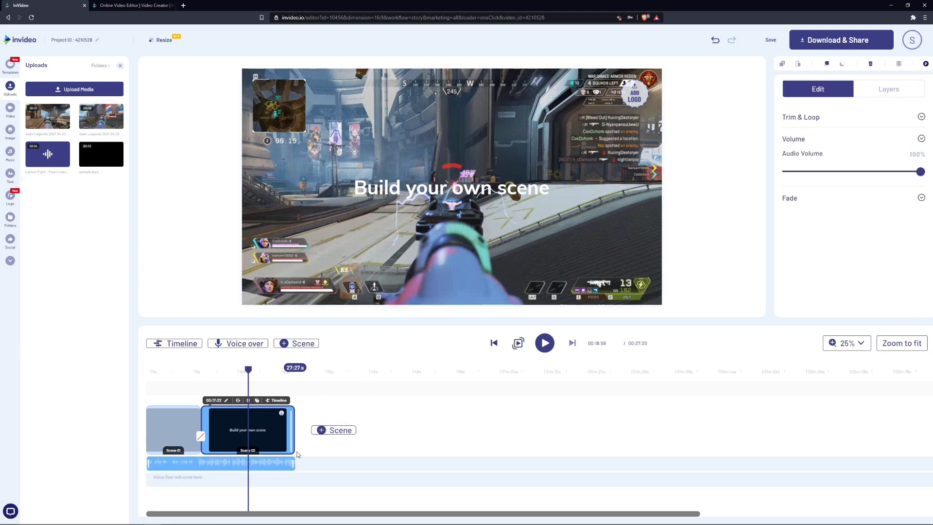
key("Delete")
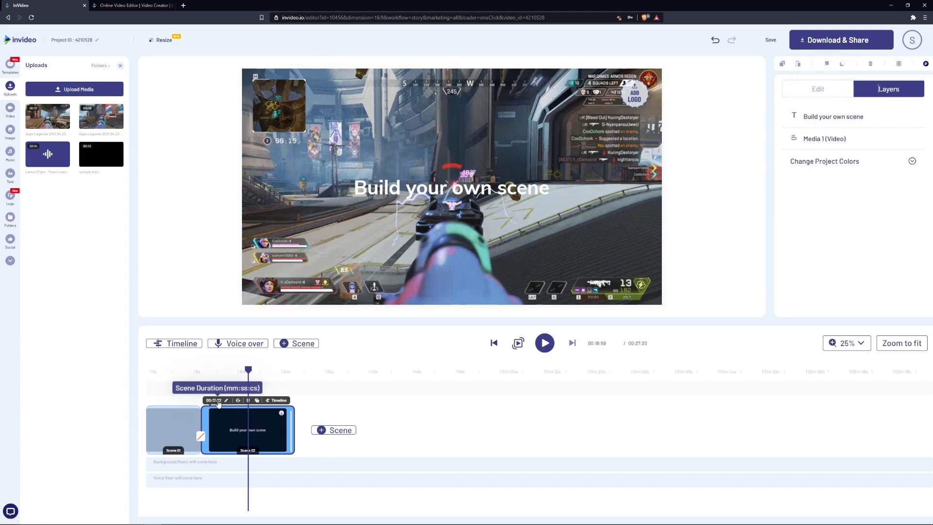
left_click(174, 417)
left_click_drag(174, 369, 226, 369)
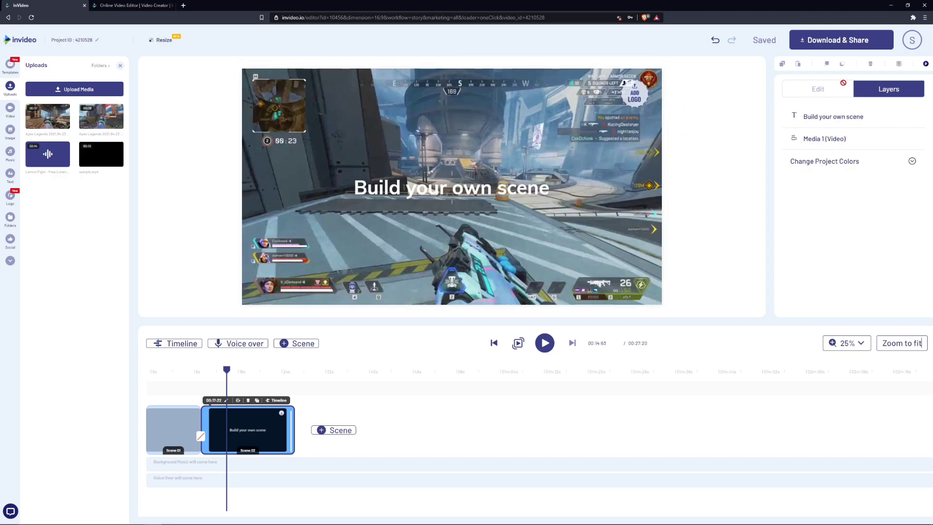
- Lock the Media 1 (Video) layer of Scene 2 and unlock it again
left_click(850, 128)
left_click(848, 143)
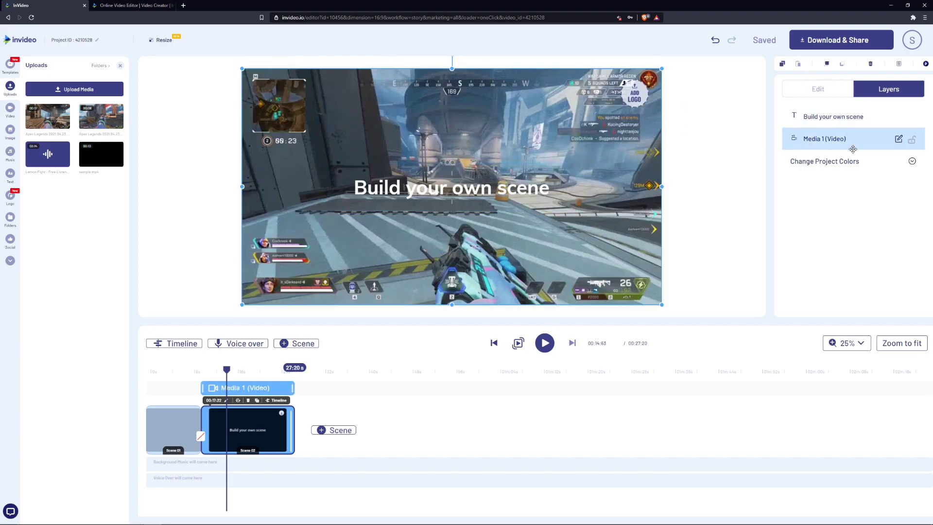
left_click(912, 141)
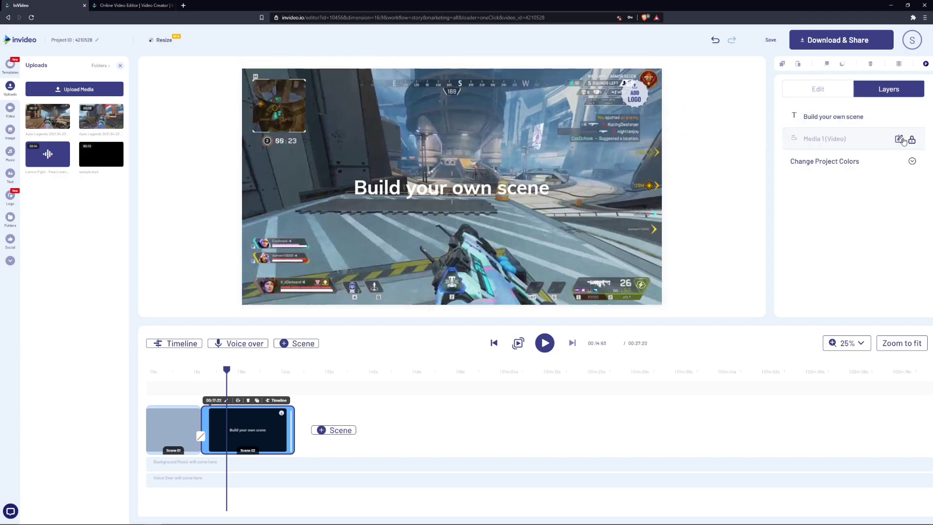
left_click(913, 142)
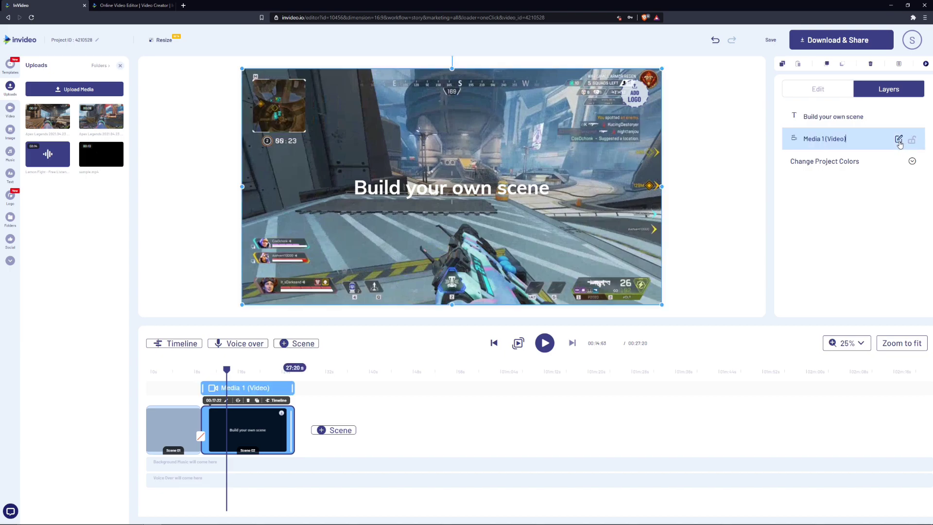
- Examine the Media 1 video's crop, trim and blur tools and its volume, fade, playback speed and resizing settings
left_click(834, 163)
left_click(817, 90)
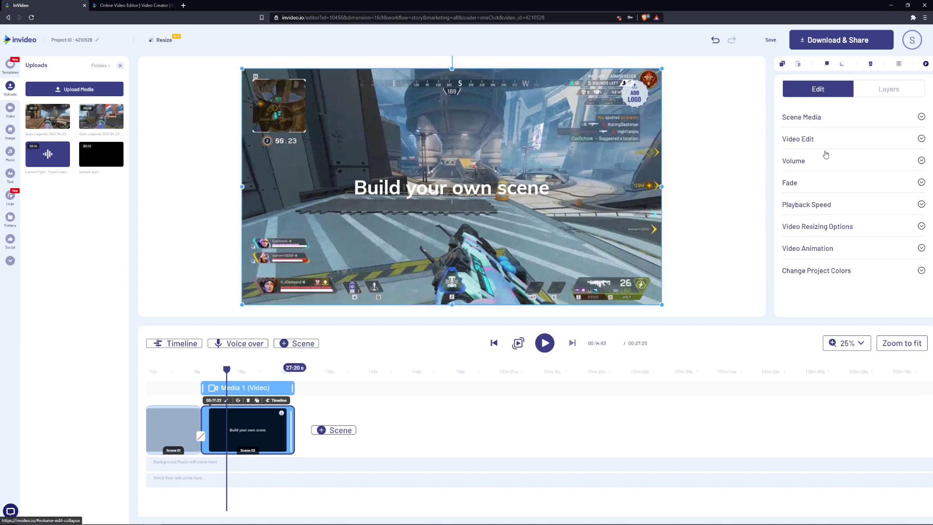
left_click(803, 205)
left_click(807, 182)
left_click(807, 140)
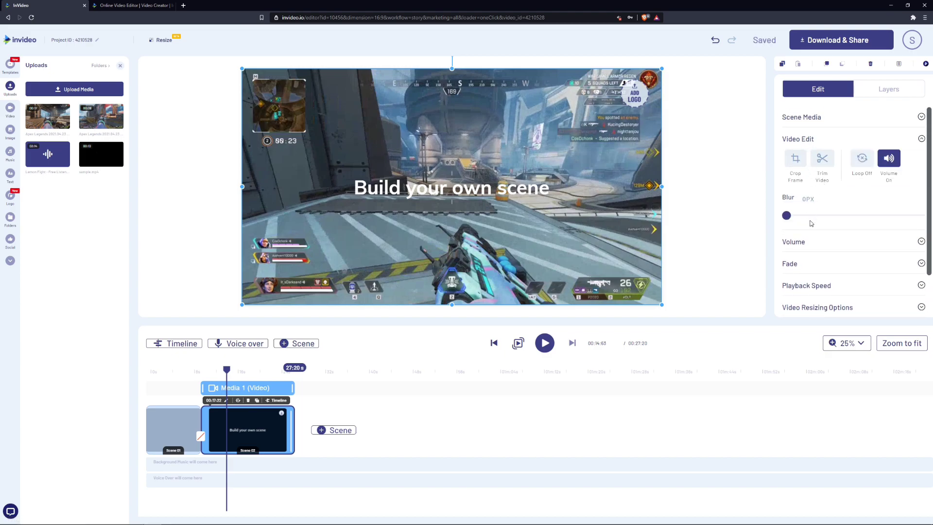
left_click(808, 234)
left_click(812, 151)
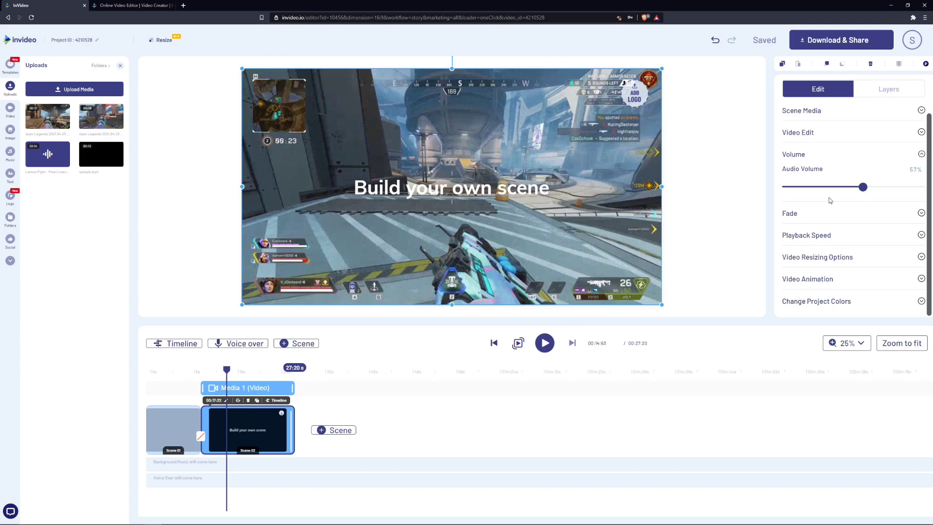
left_click(819, 221)
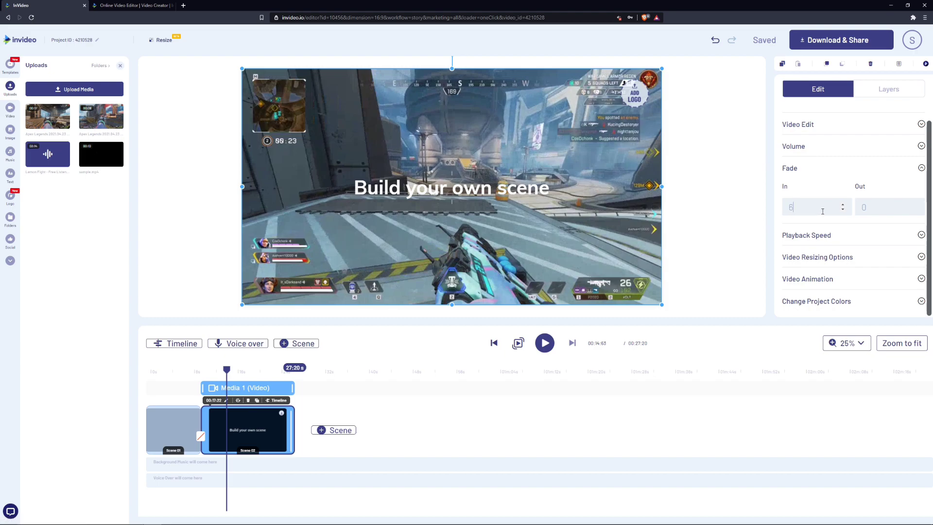
left_click(828, 236)
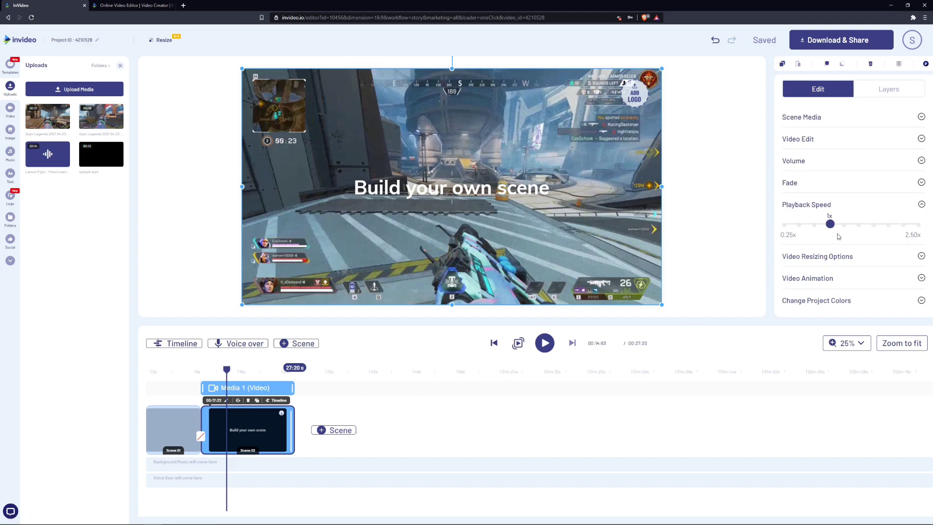
left_click(818, 256)
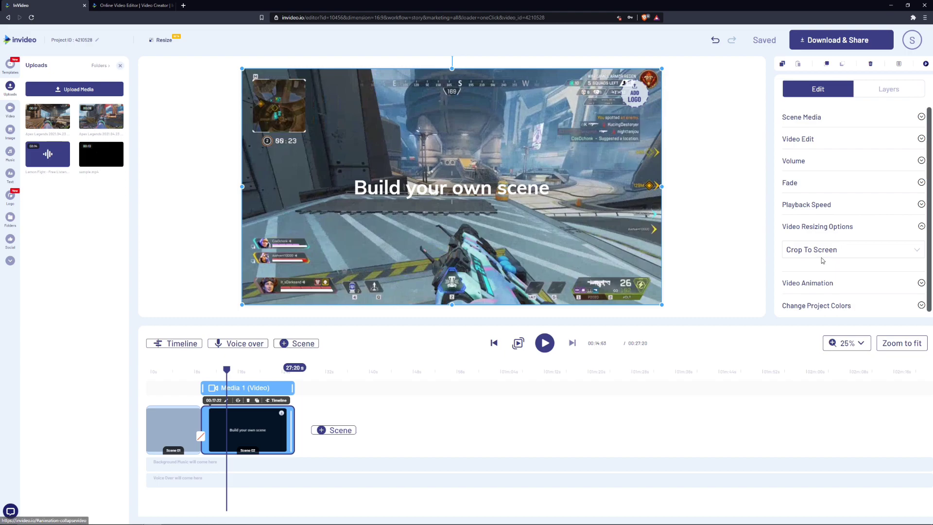
- Slow the Scene 2 video's playback speed to 0.75x and accept the longer scene length
left_click(827, 204)
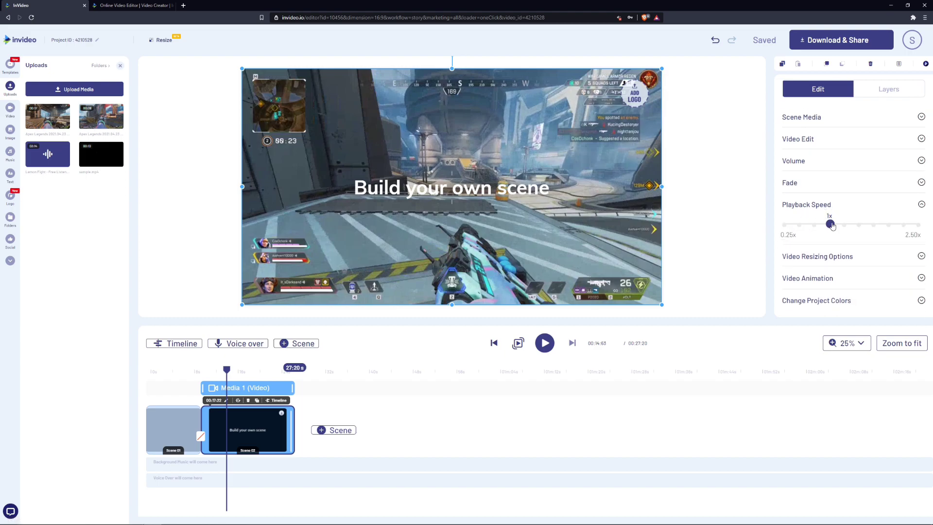
mouse_move(802, 228)
left_mouse_down()
mouse_move(883, 228)
mouse_move(816, 227)
left_mouse_up()
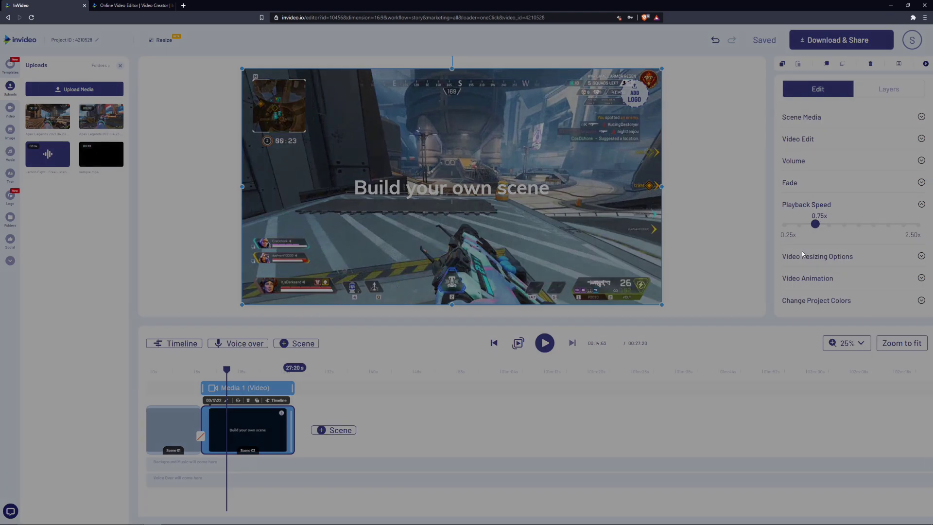
left_click(482, 276)
left_click(481, 294)
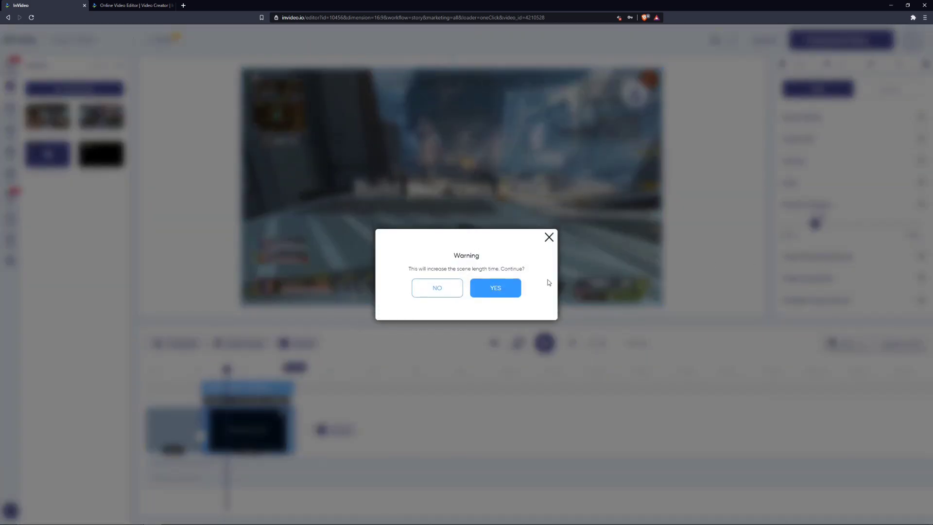
left_click(502, 291)
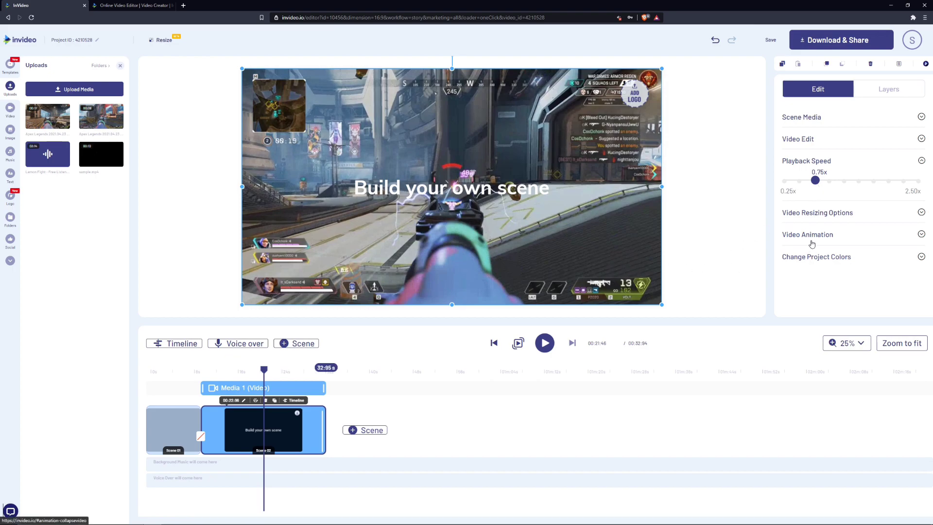
- Try the Fit With Blur resizing option on the Scene 2 video and restore Crop To Screen
left_click(816, 210)
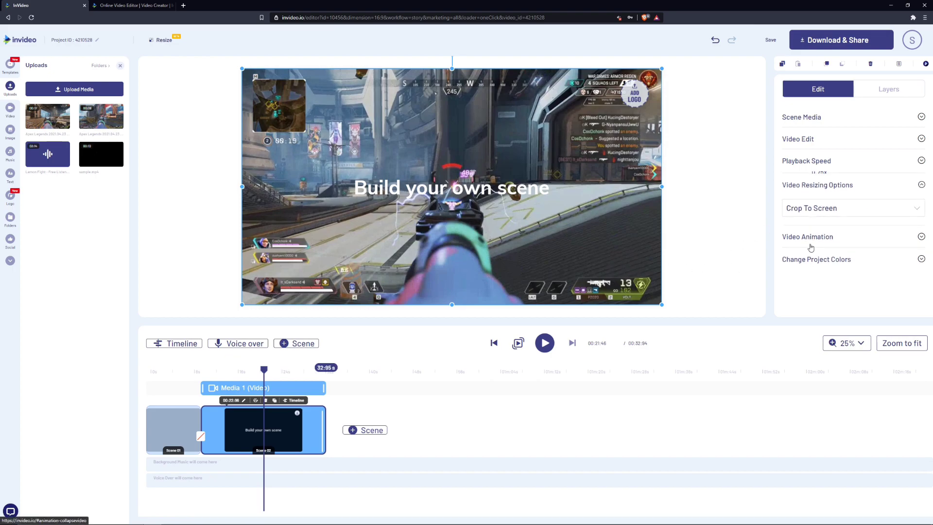
left_click(821, 209)
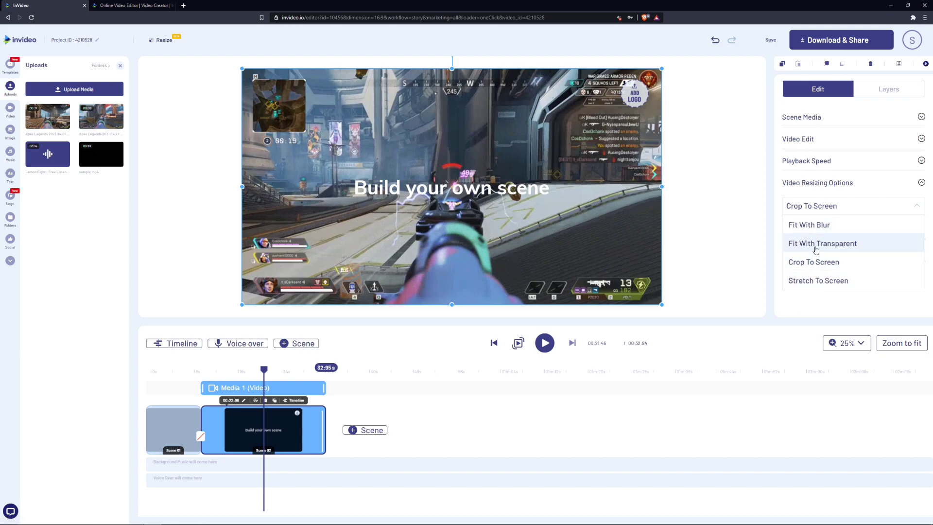
left_click(815, 228)
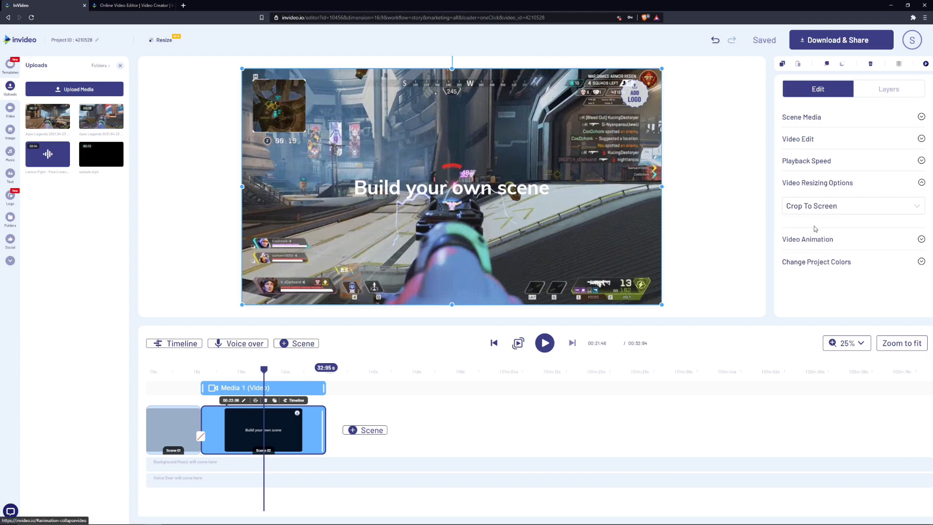
left_click(802, 199)
left_click(803, 223)
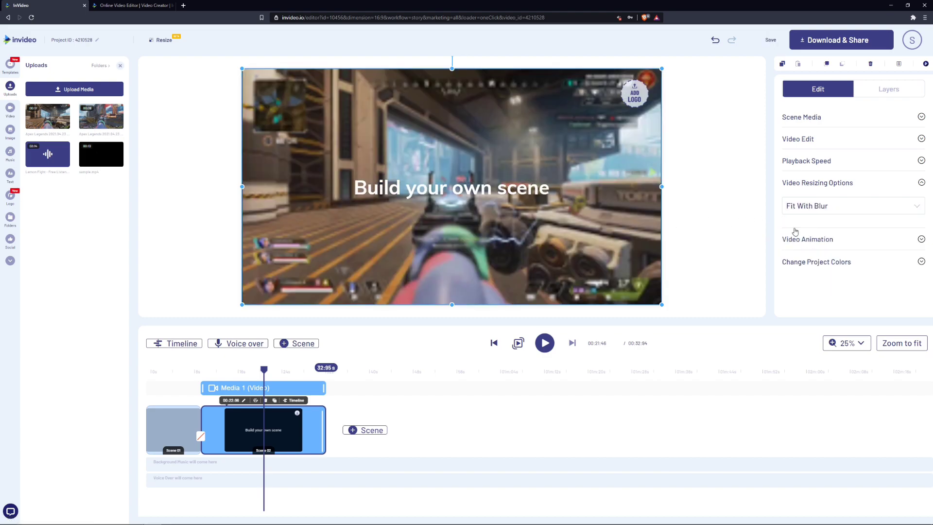
left_click(816, 208)
left_click(820, 256)
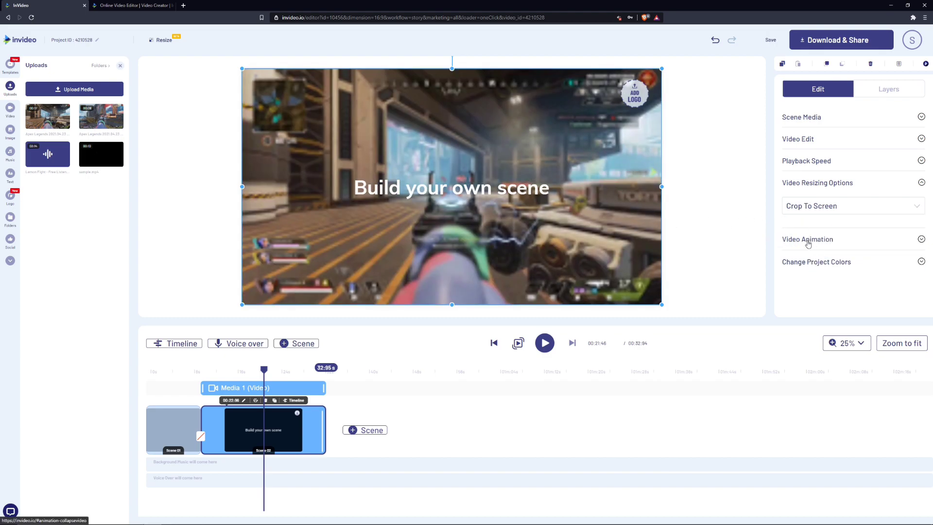
- Choose an In animation for the Scene 2 video and set its Out animation to Fade Out
left_click(806, 239)
scroll(807, 243, "down", 1)
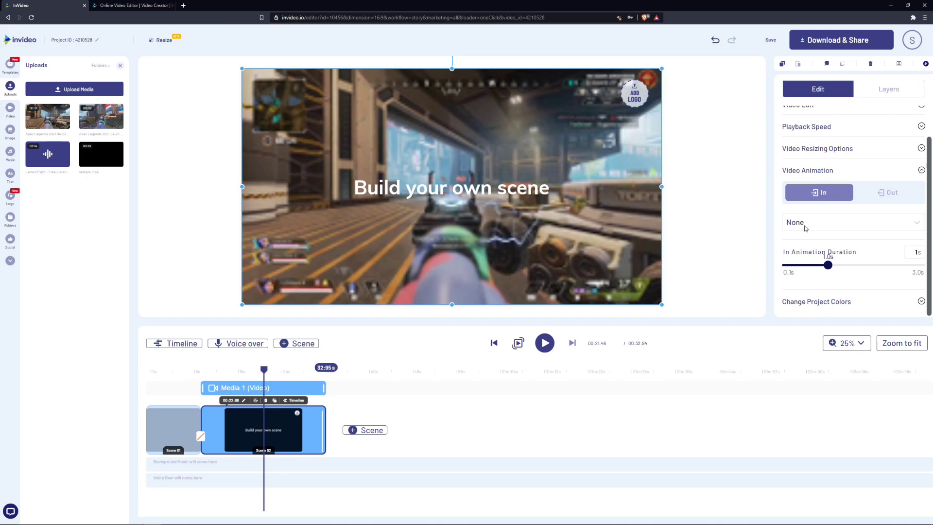
left_click(805, 228)
left_click(807, 263)
left_click(887, 192)
left_click(833, 228)
scroll(819, 277, "down", 1)
left_click(805, 284)
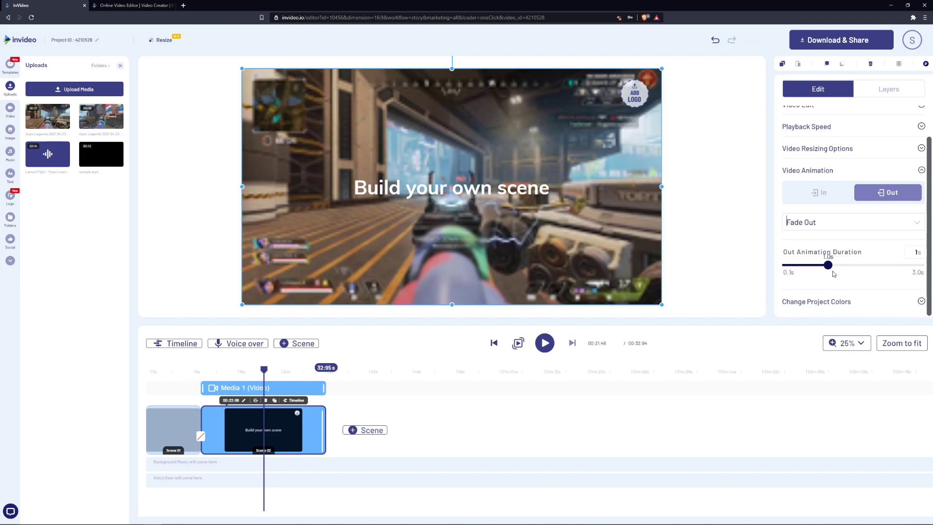
- View the project color options and play the project from the beginning
left_click(921, 302)
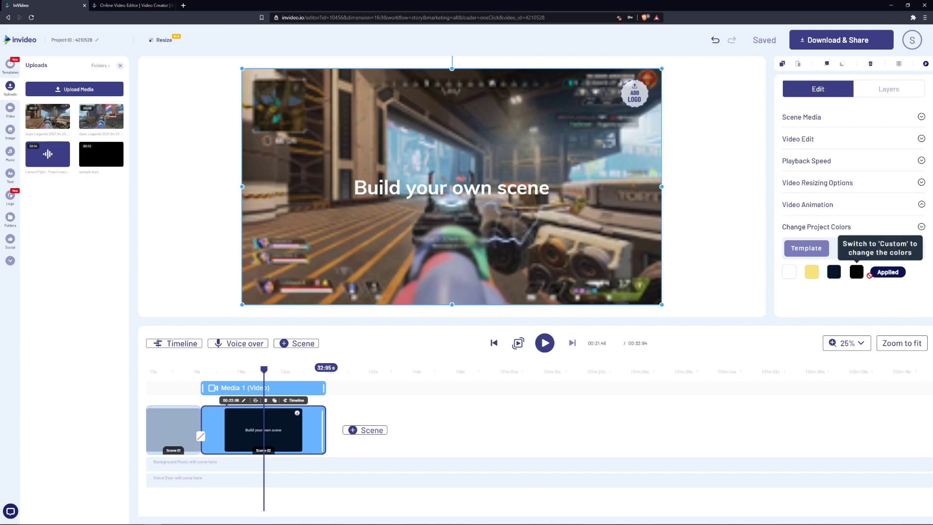
left_click_drag(265, 369, 129, 365)
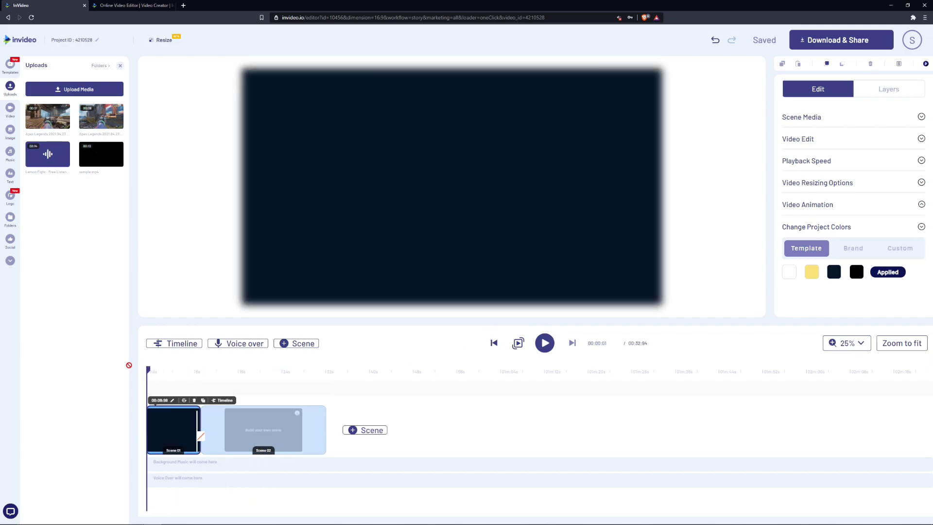
left_click(545, 343)
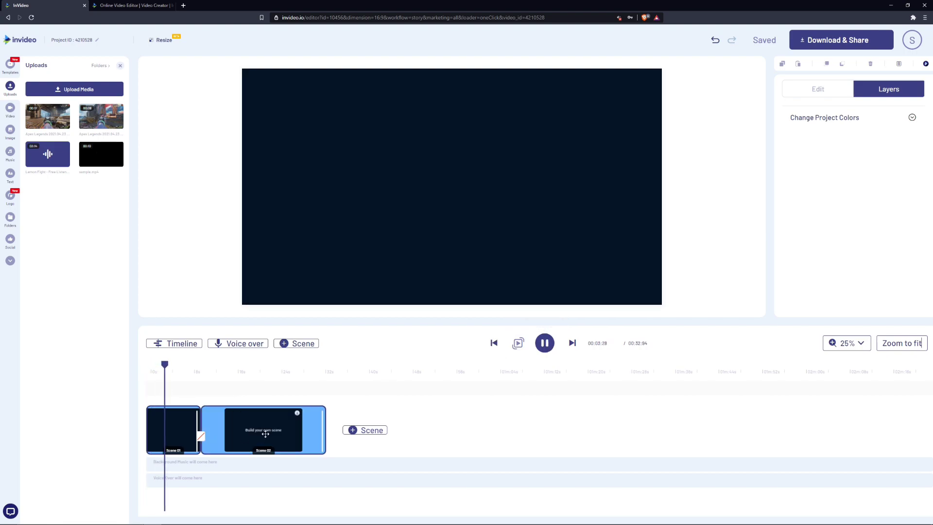
- Add the full sample.mp4 video from the uploads to Scene 1
left_click(183, 435)
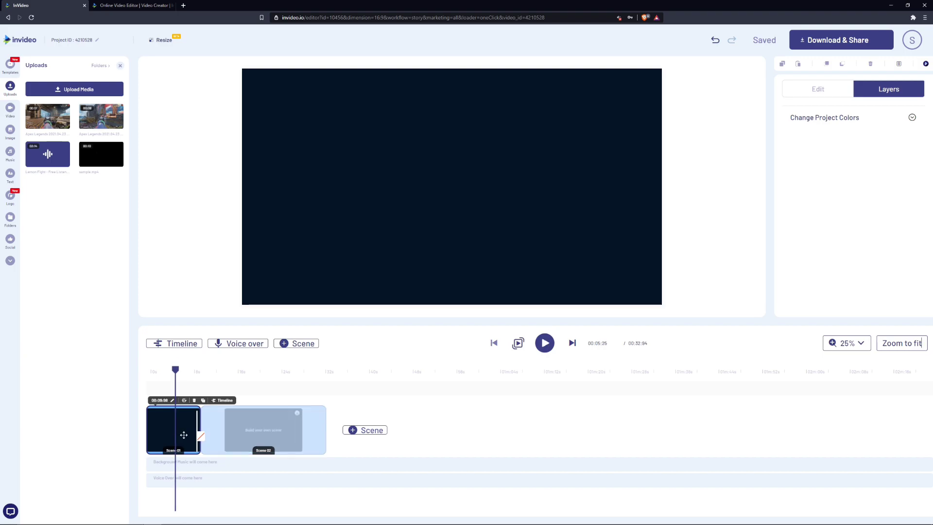
left_click_drag(101, 154, 170, 443)
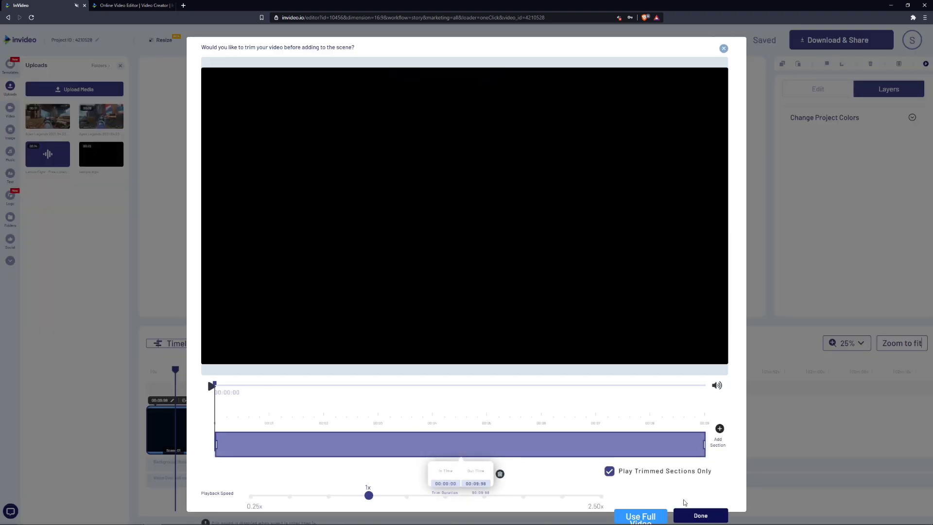
left_click(656, 518)
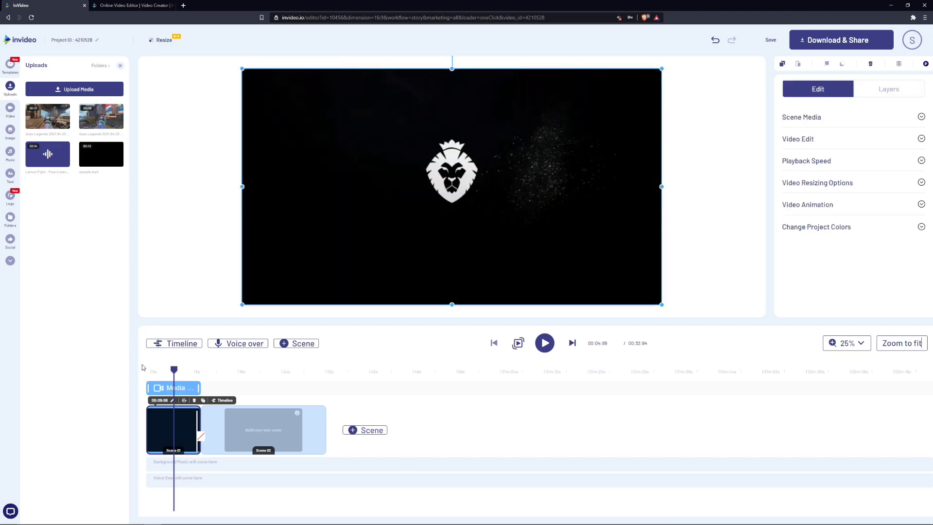
- Preview the change from Scene 1 to Scene 2 and delete the "Build your own scene" text layer from Scene 2
left_click_drag(175, 372, 203, 373)
left_click(550, 346)
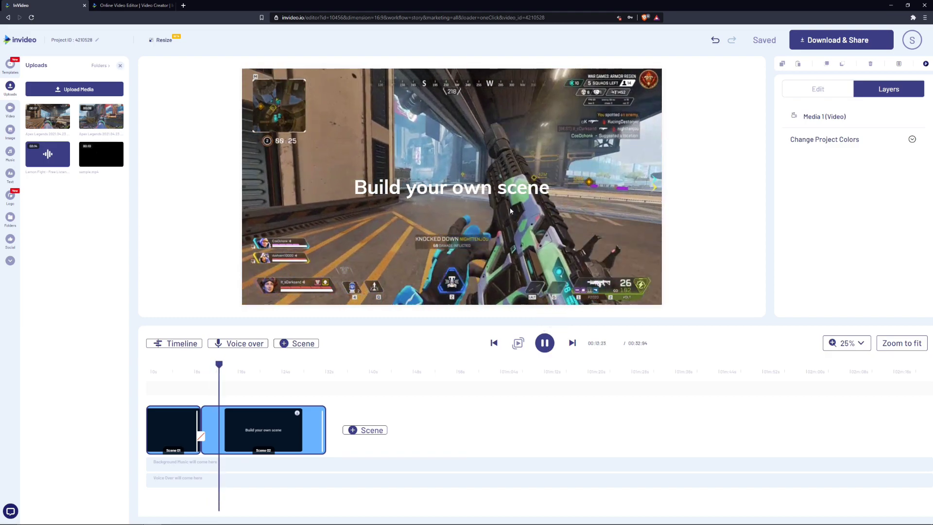
left_click(497, 191)
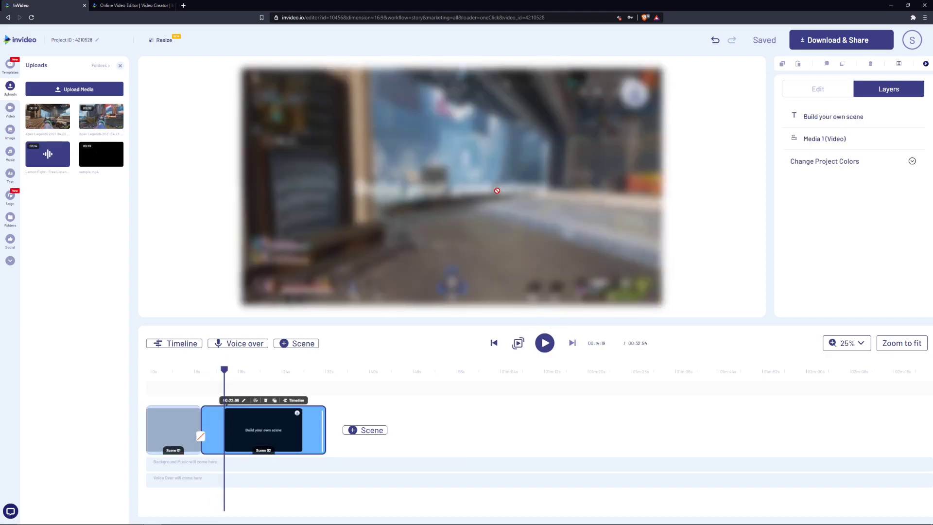
left_click(820, 126)
key("Delete")
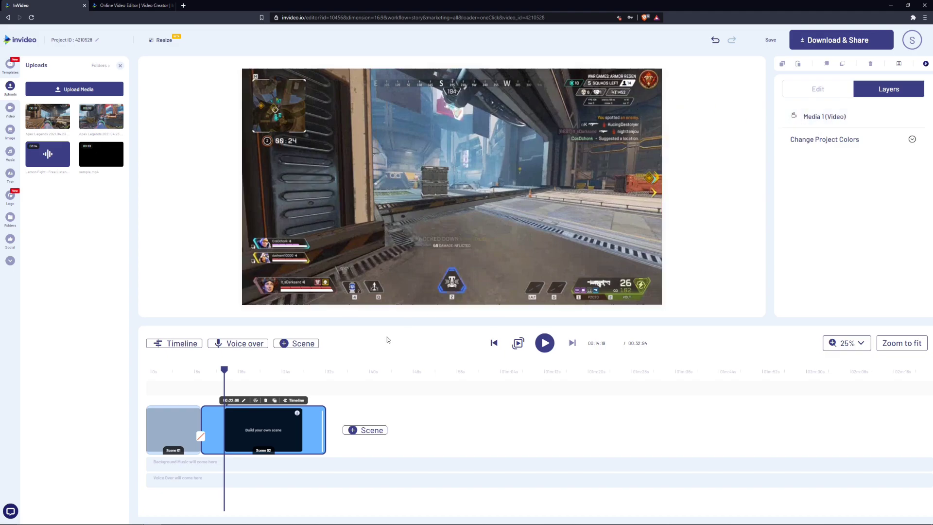
- Add a blank scene after Scene 2 and place the second uploaded Apex Legends clip in it at full length
left_click(375, 430)
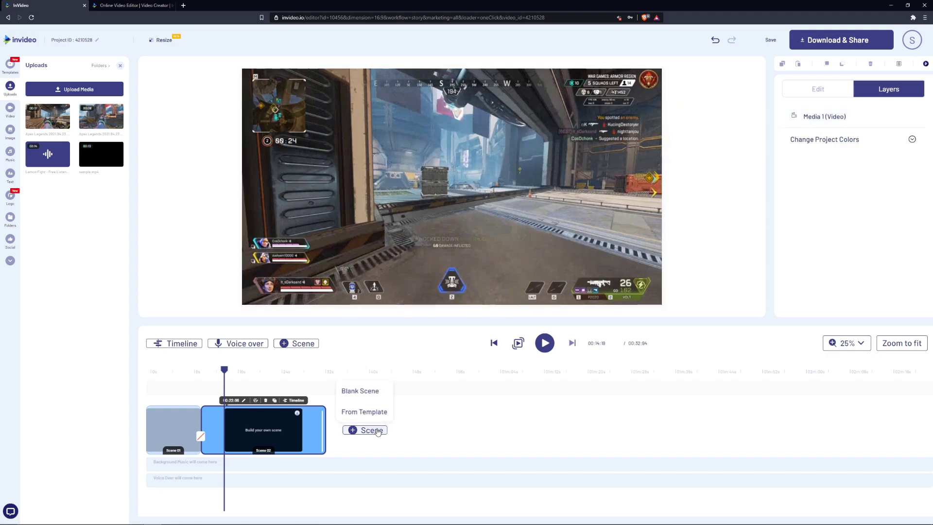
left_click(379, 397)
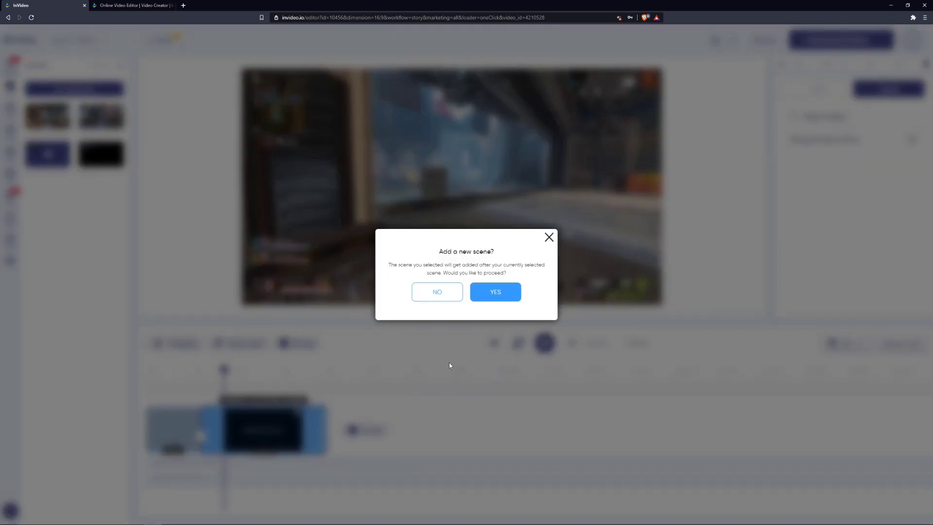
left_click(506, 291)
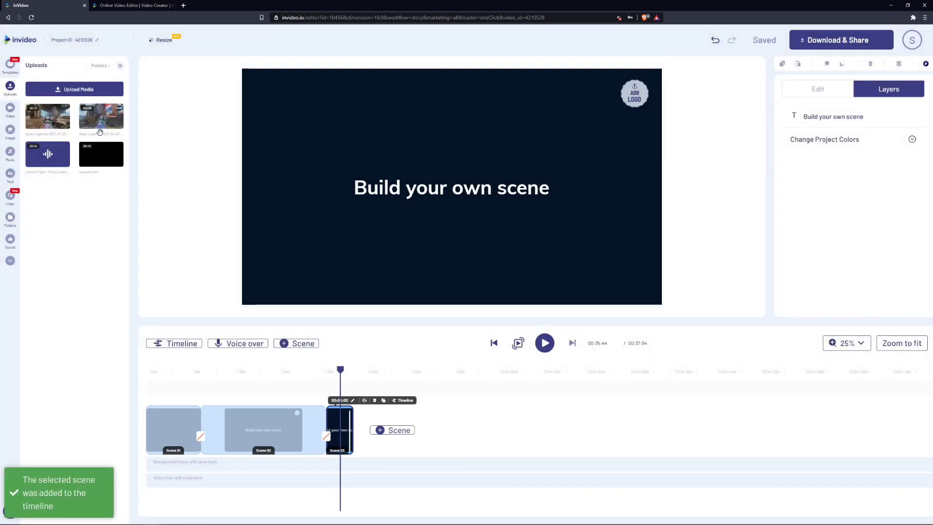
left_click(99, 129)
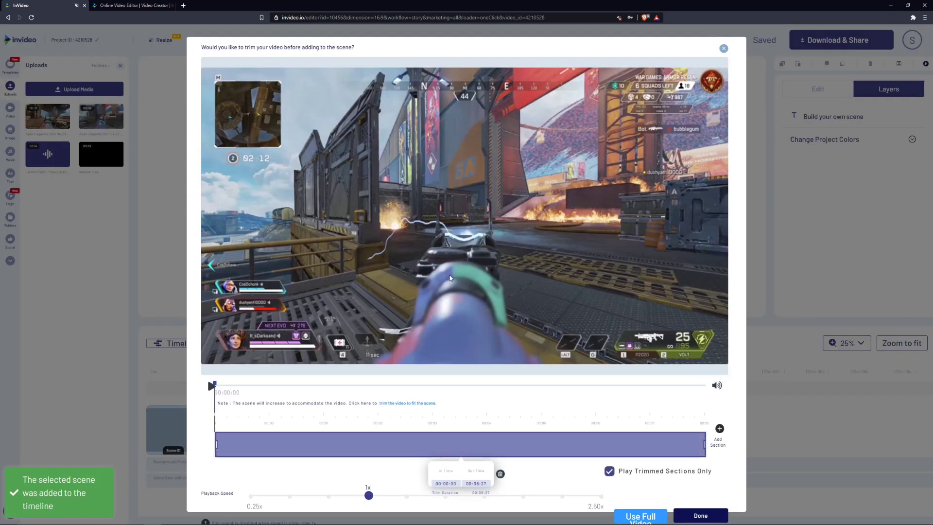
left_click(652, 513)
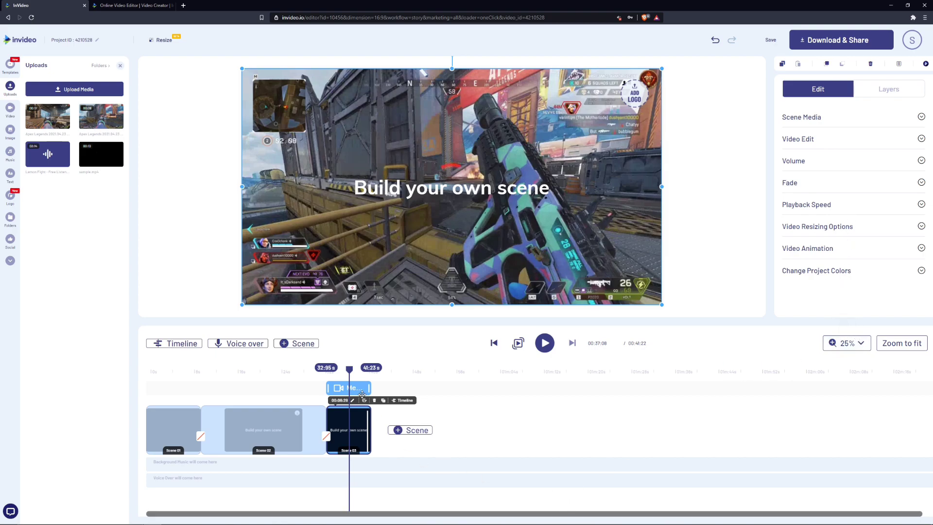
- View the options for adding another scene and look through Scene 1 and Scene 2 on the timeline
left_click(414, 431)
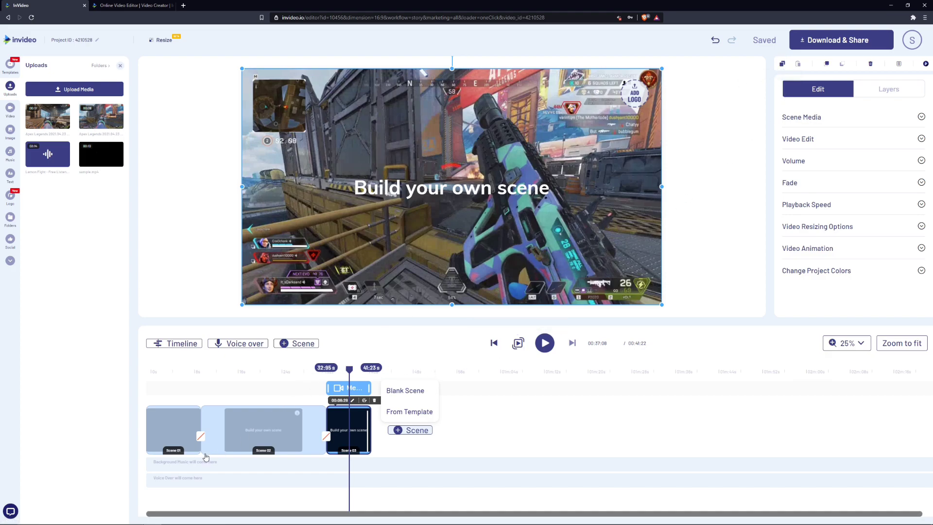
left_click(182, 444)
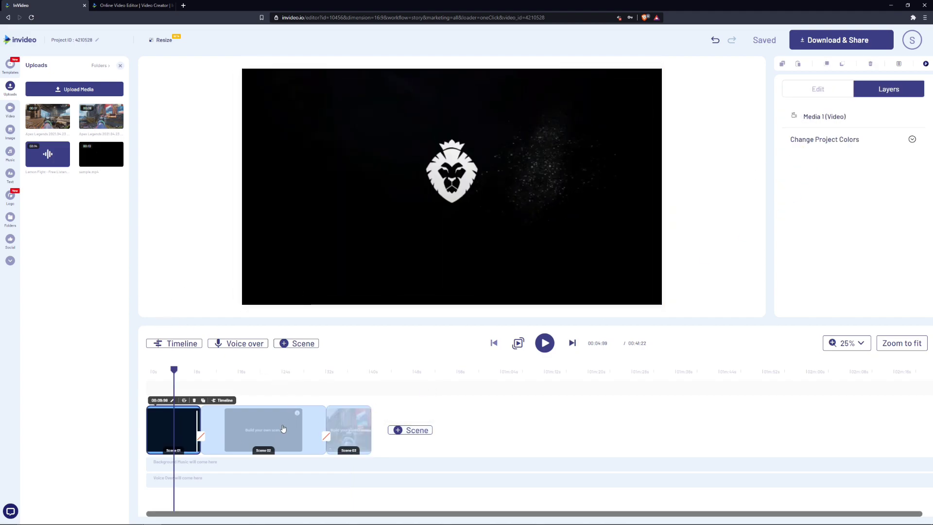
left_click(261, 435)
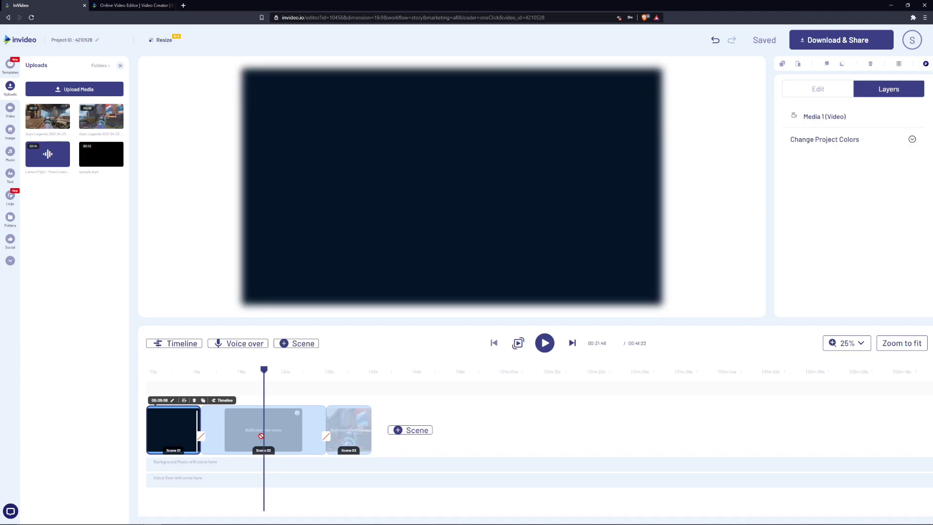
mouse_move(215, 417)
left_mouse_down()
mouse_move(169, 415)
mouse_move(275, 415)
mouse_move(214, 416)
left_mouse_up()
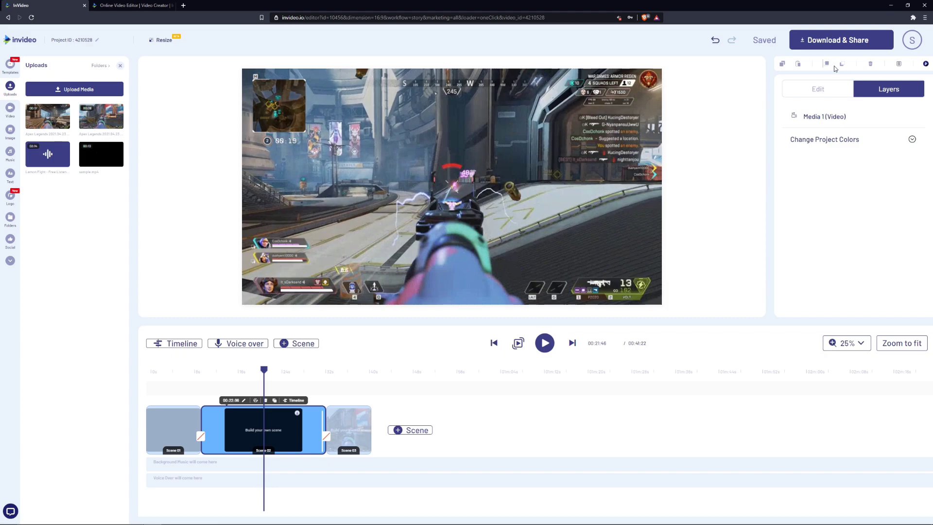
- Show and hide the grid over the Scene 2 video, and undo and redo the last change
left_click(900, 66)
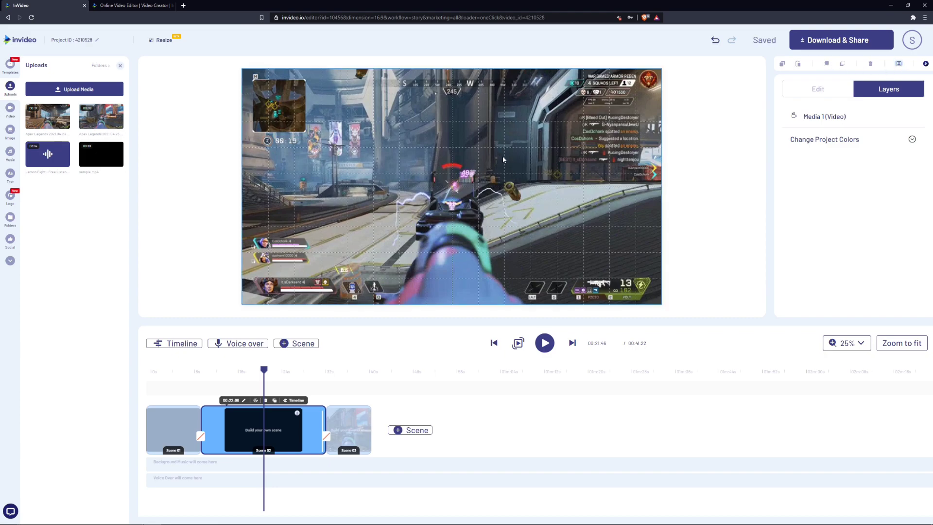
left_click(628, 92)
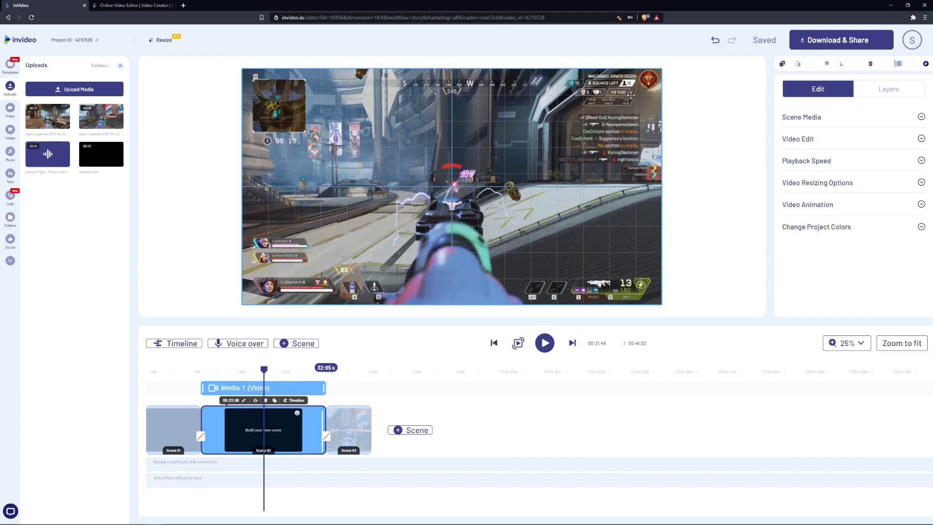
left_click(713, 109)
left_click(926, 64)
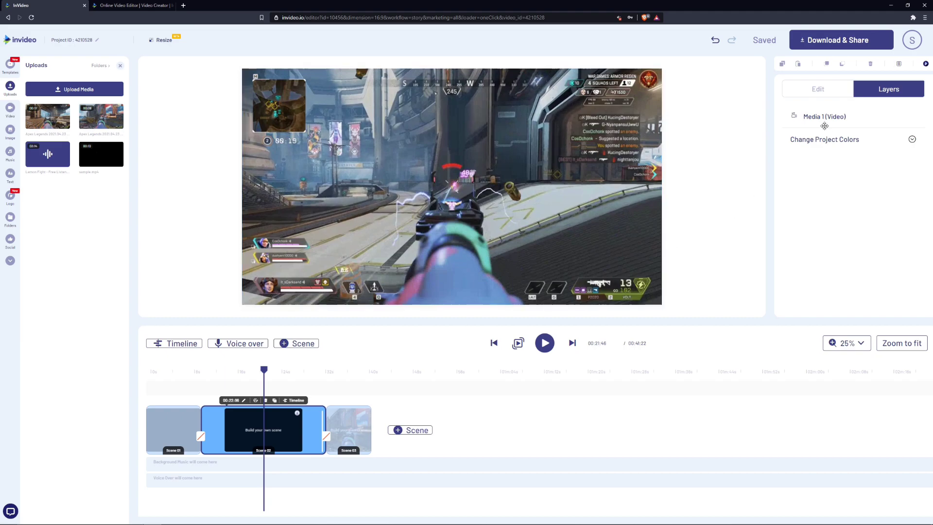
left_click(721, 42)
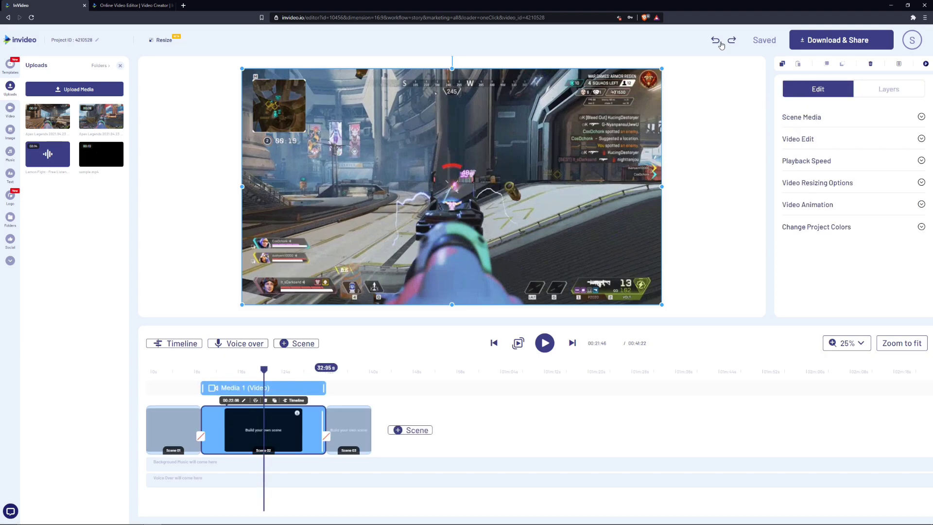
left_click(733, 41)
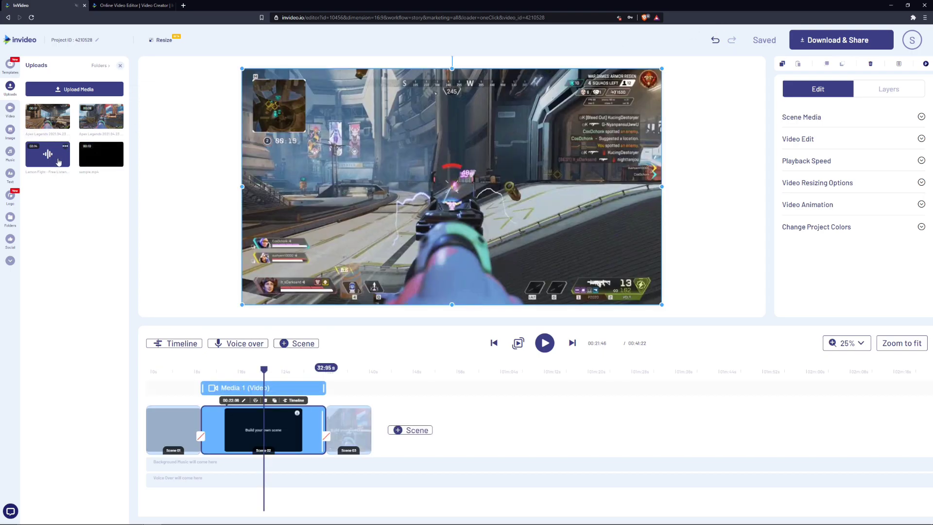
- Add the uploaded Lemon Fight audio to the voice-over track and move it to the start of the timeline
left_click_drag(58, 161, 184, 427)
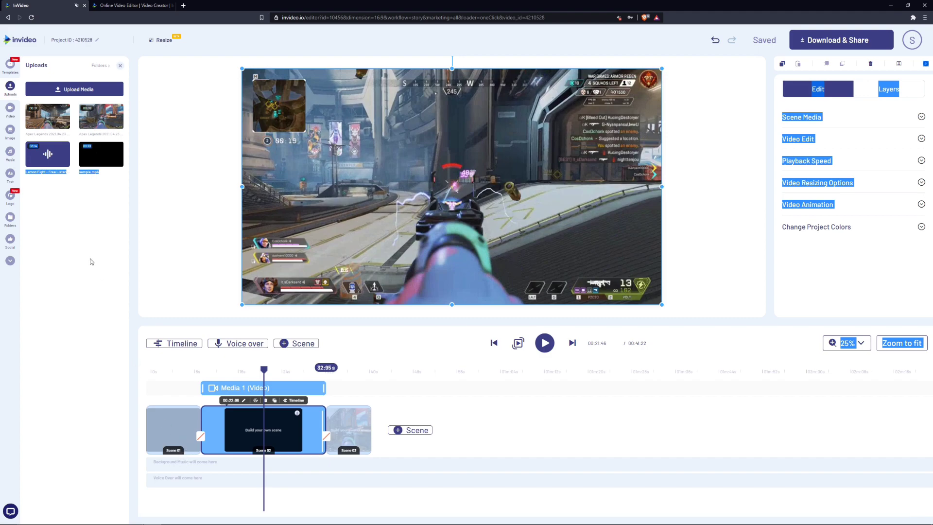
left_click(56, 163)
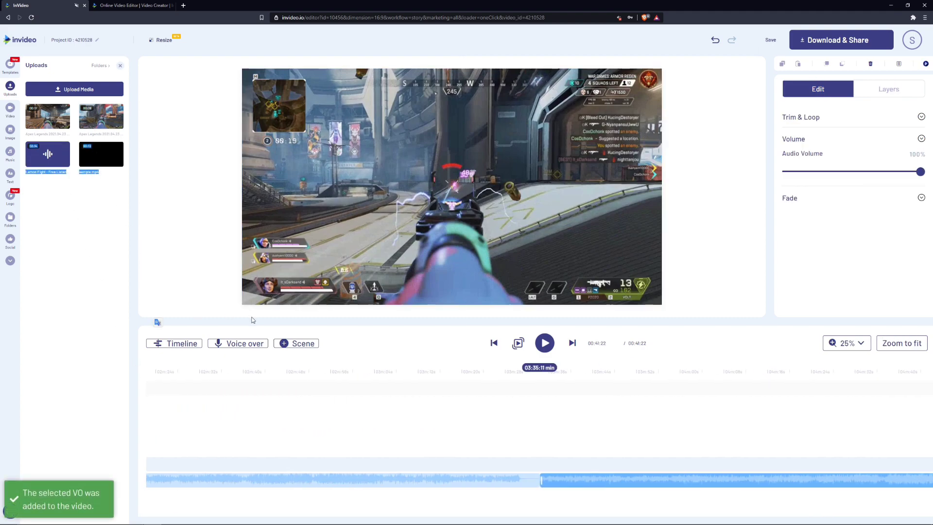
mouse_move(581, 484)
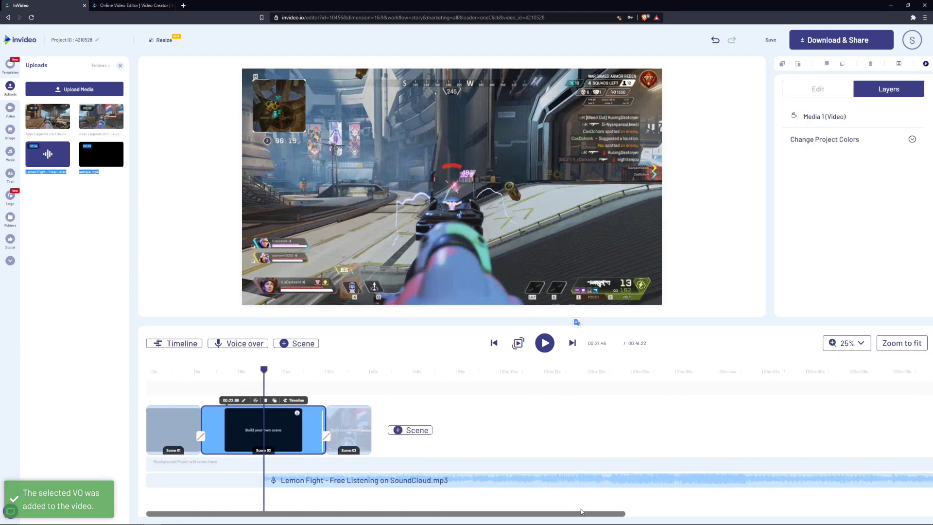
mouse_move(437, 481)
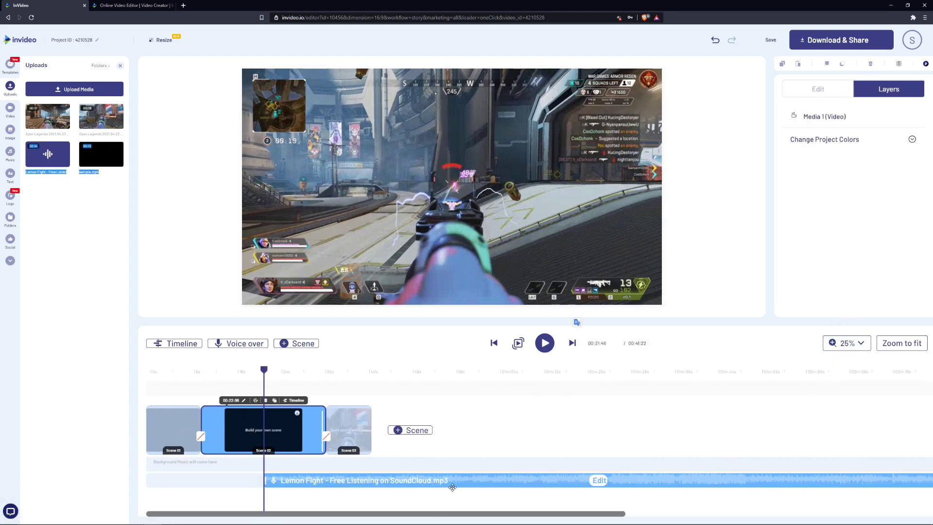
left_click(340, 483)
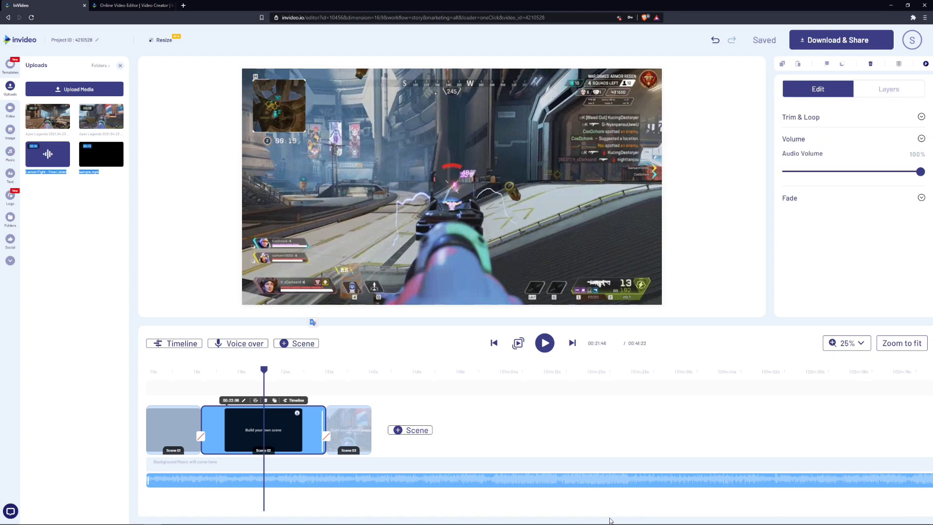
- Trim the end of the Lemon Fight audio to about 41.6 s, matching the end of Scene 3
left_click_drag(601, 515, 797, 511)
left_click_drag(830, 484, 325, 483)
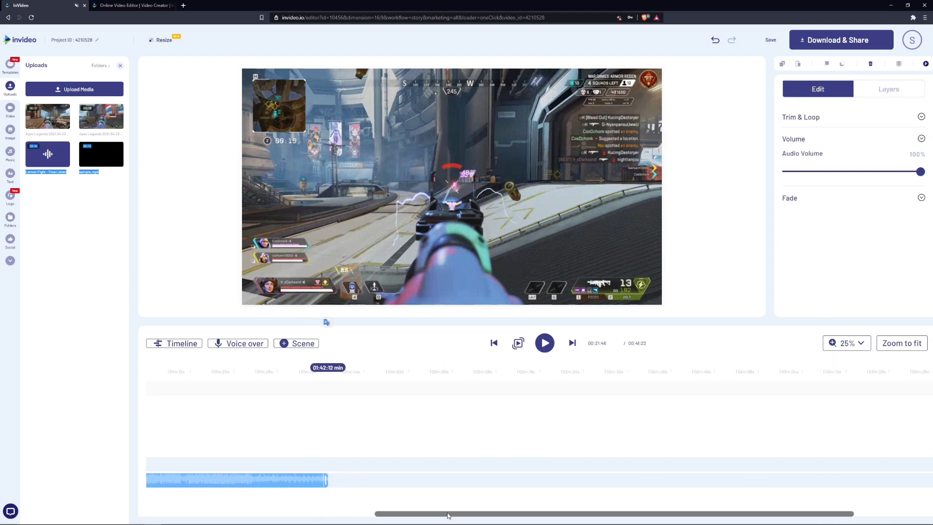
scroll(449, 514, "left", 5)
left_click_drag(531, 488, 238, 482)
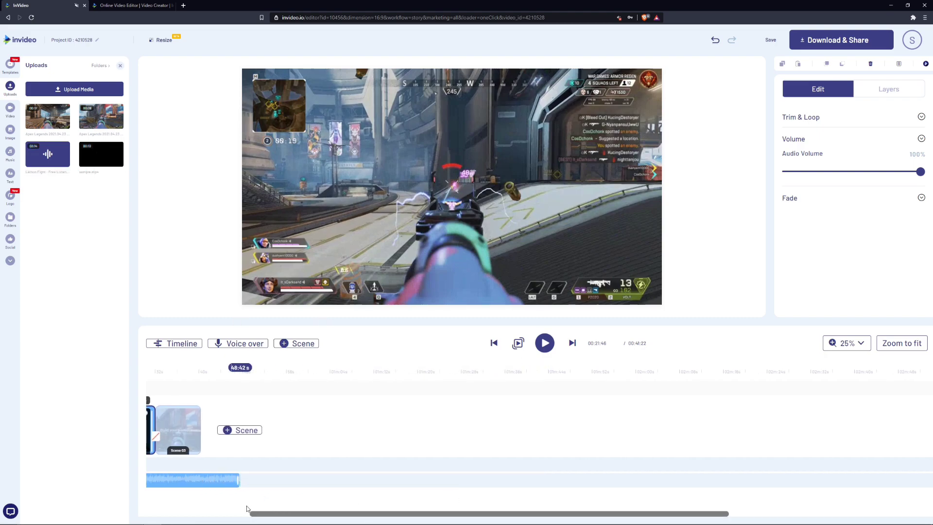
scroll(265, 515, "left", 5)
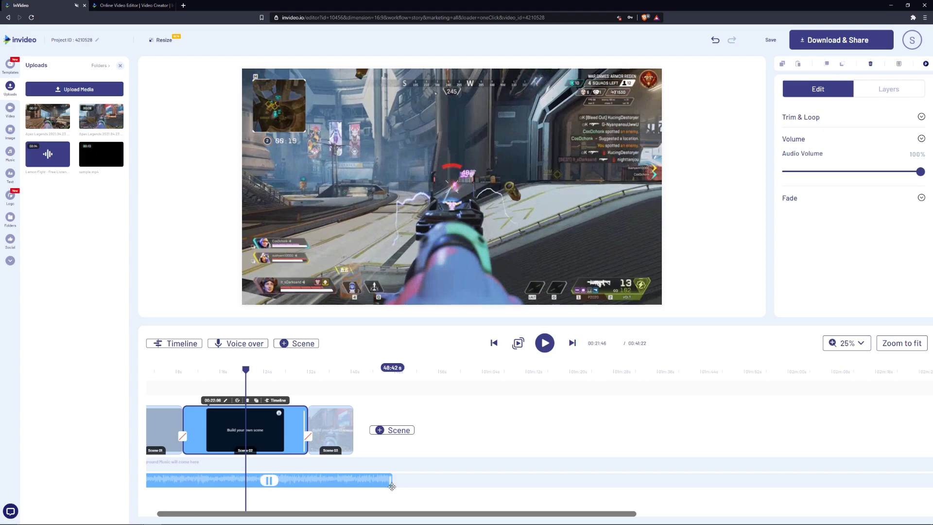
left_click_drag(391, 482, 357, 482)
scroll(362, 515, "left", 1)
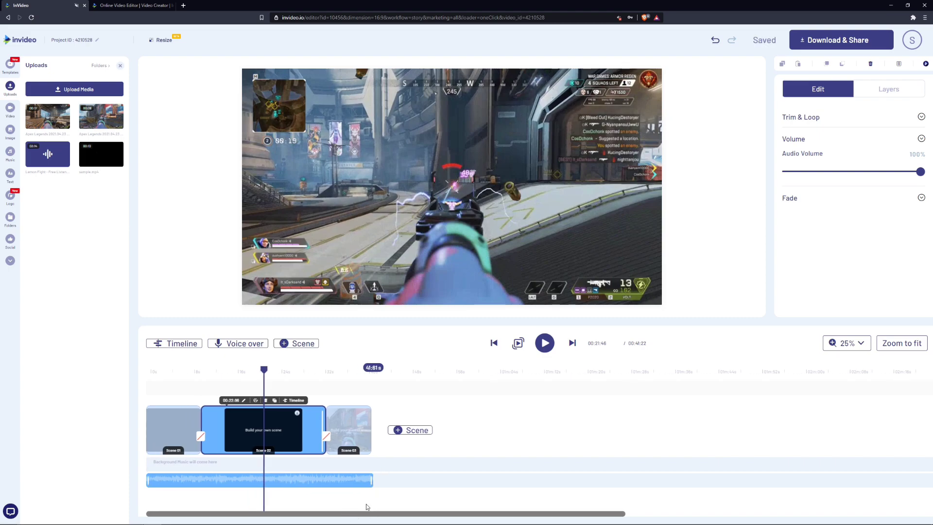
- Lower the Lemon Fight audio's volume and set its fade In to 0.1 and Out to 40.1
left_click(815, 125)
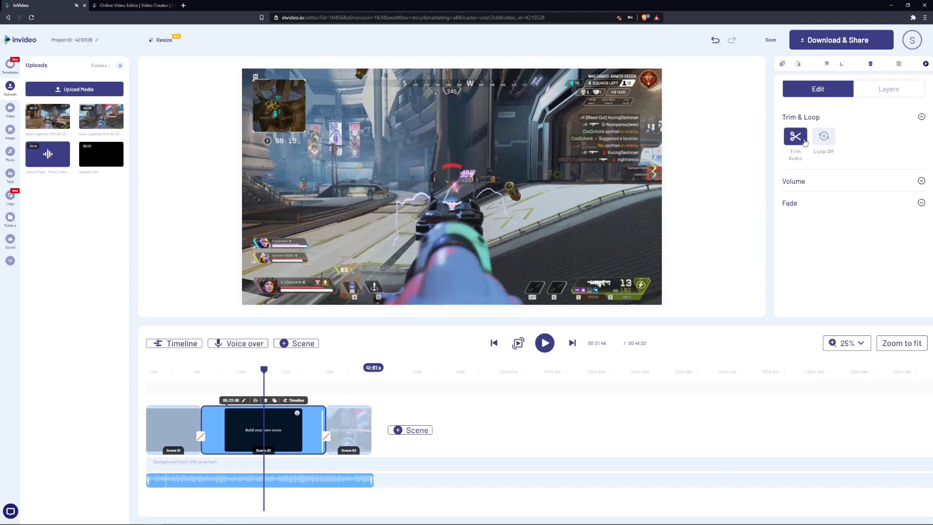
left_click(869, 125)
left_click(850, 142)
left_click_drag(921, 172, 864, 174)
left_click(801, 203)
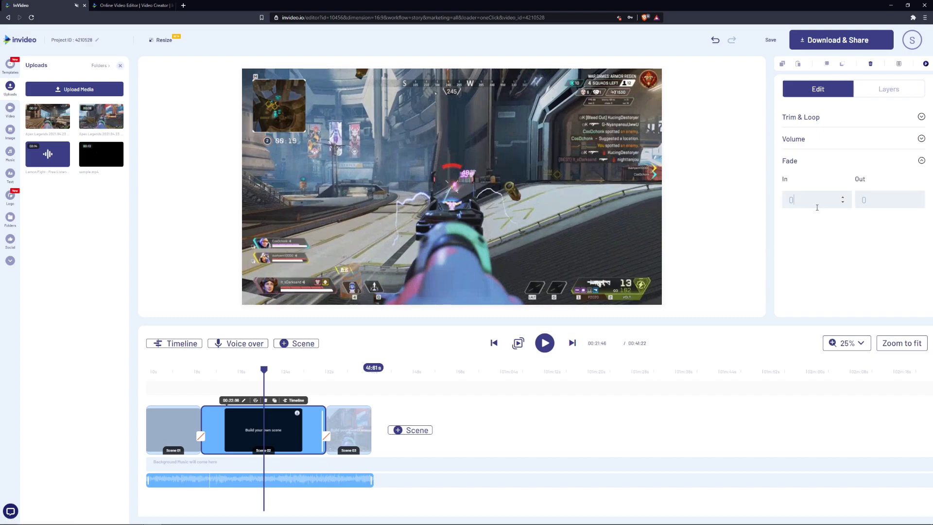
type("0.1")
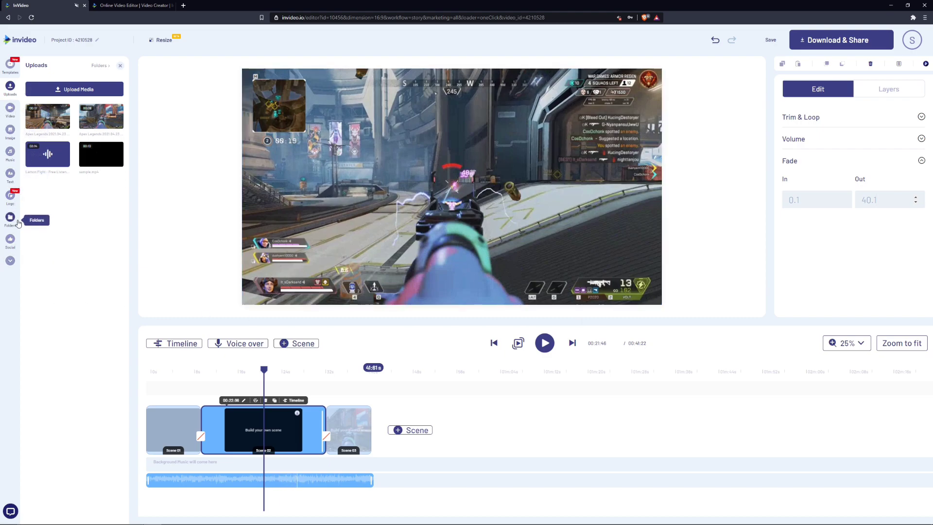
- Add the red heartbeat sticker from the stickers library to Scene 2 and delete it again
left_click(11, 260)
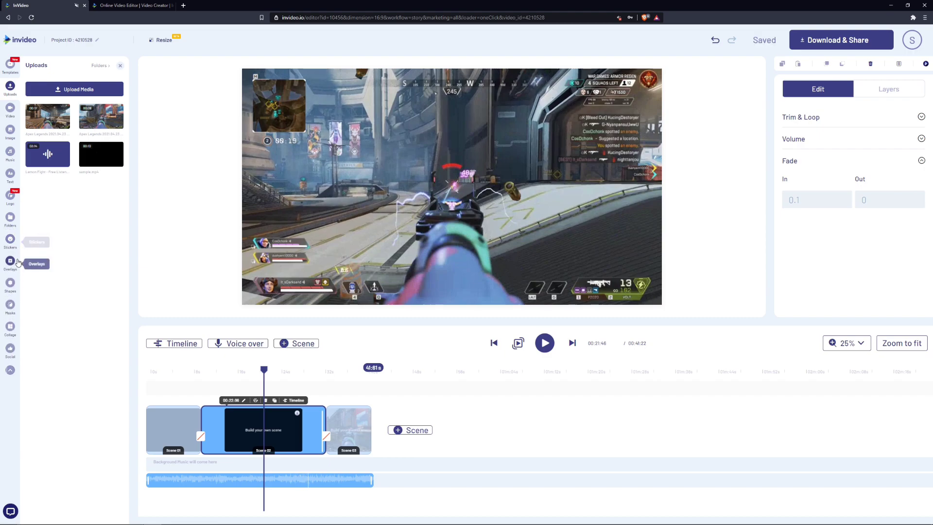
left_click(10, 239)
left_click(60, 225)
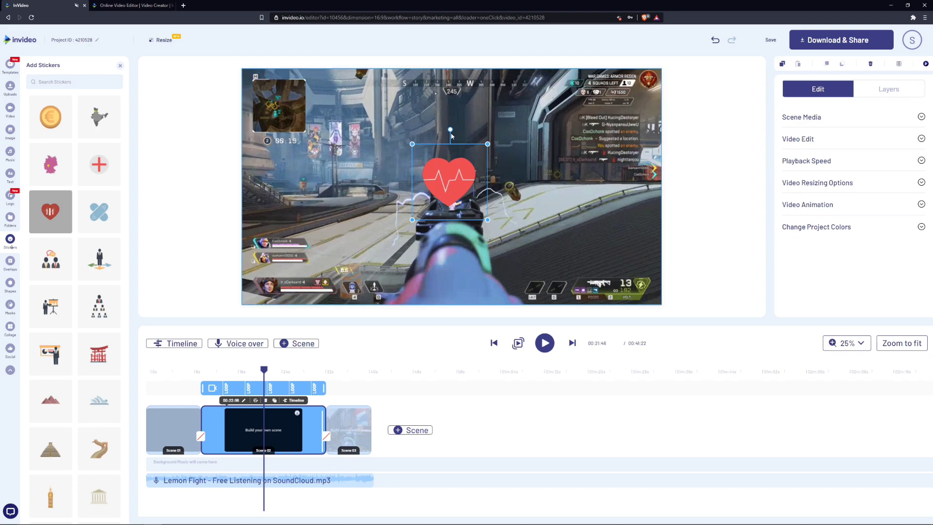
key("Delete")
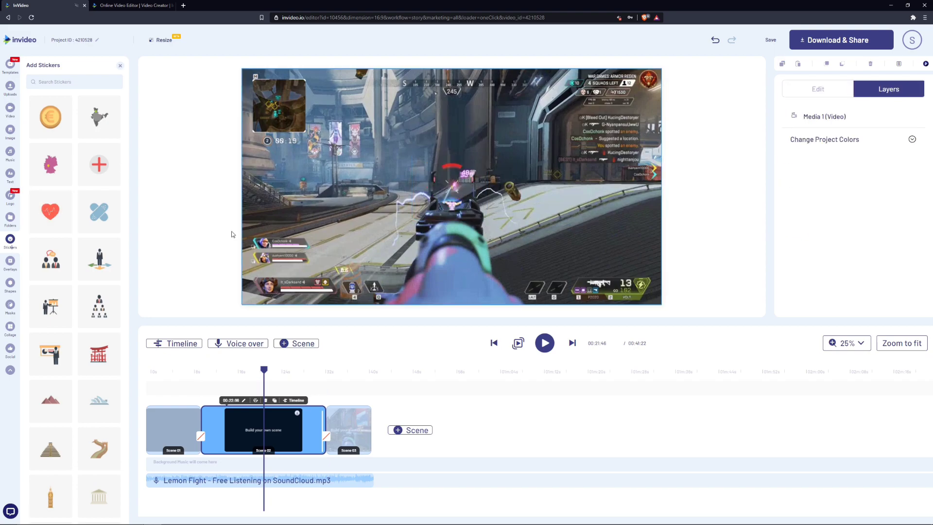
- Try a grainy light-leak overlay and a snow overlay over the Scene 2 video, undoing each one
left_click(17, 270)
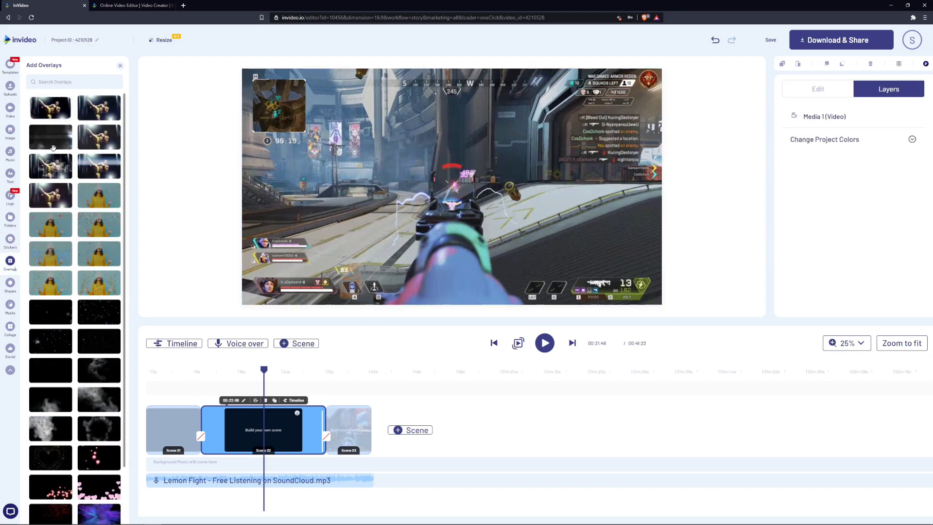
left_click(459, 153)
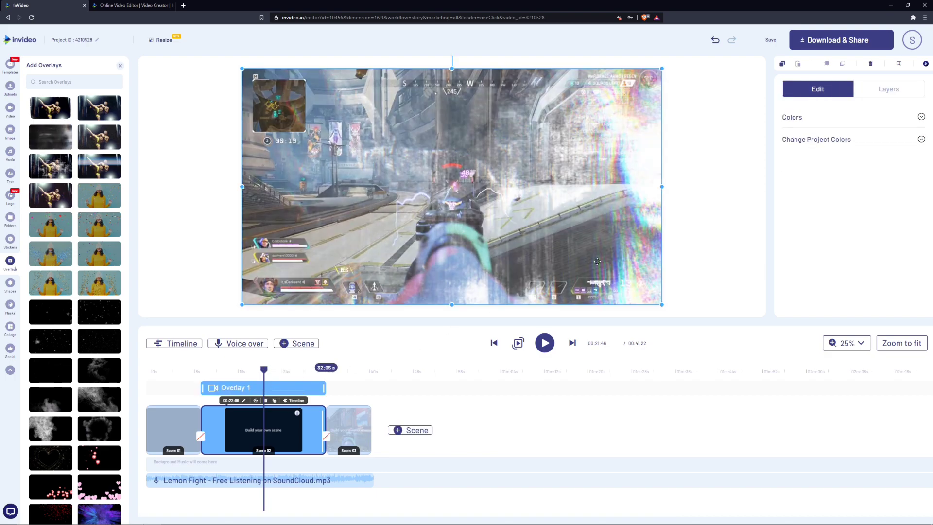
left_click(713, 41)
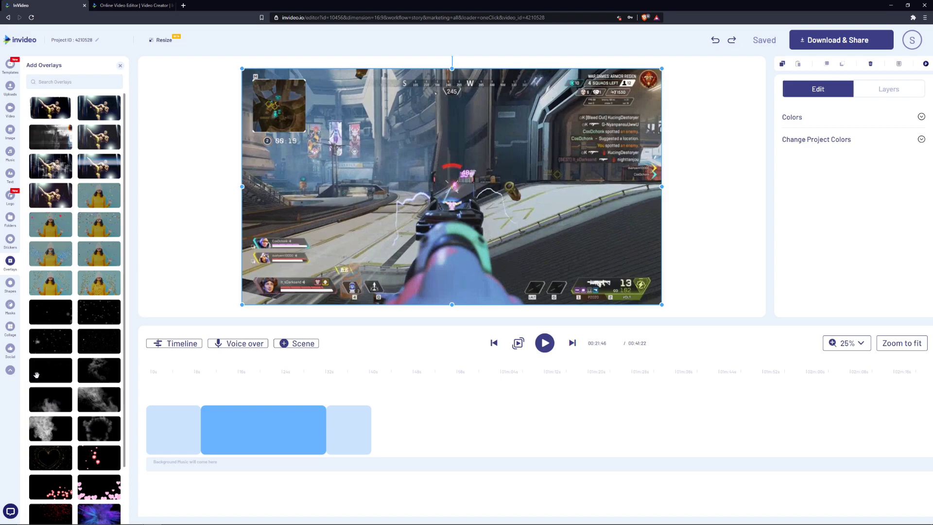
scroll(105, 272, "down", 2)
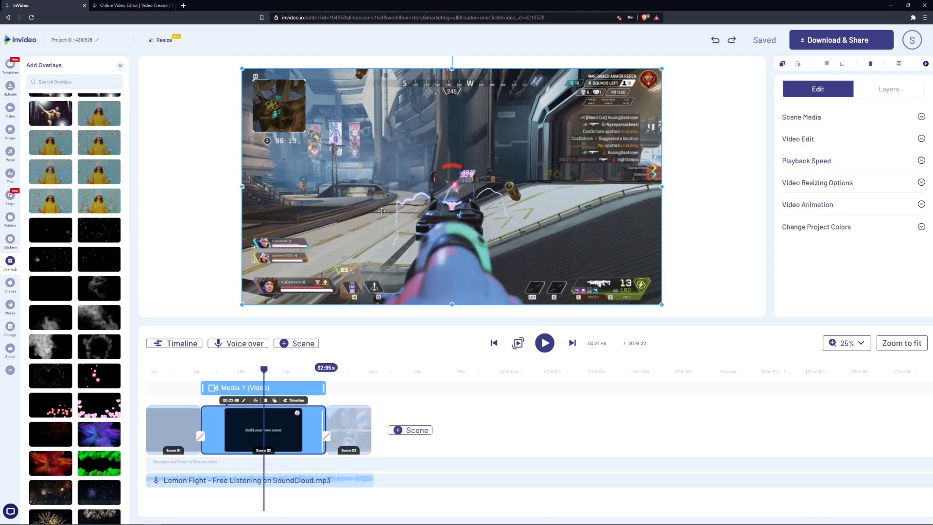
left_click(98, 260)
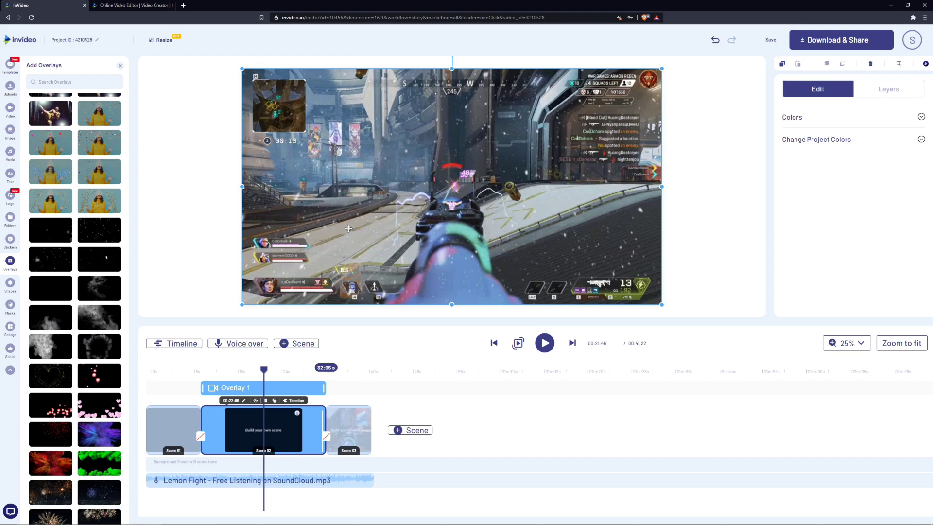
key("ctrl+z")
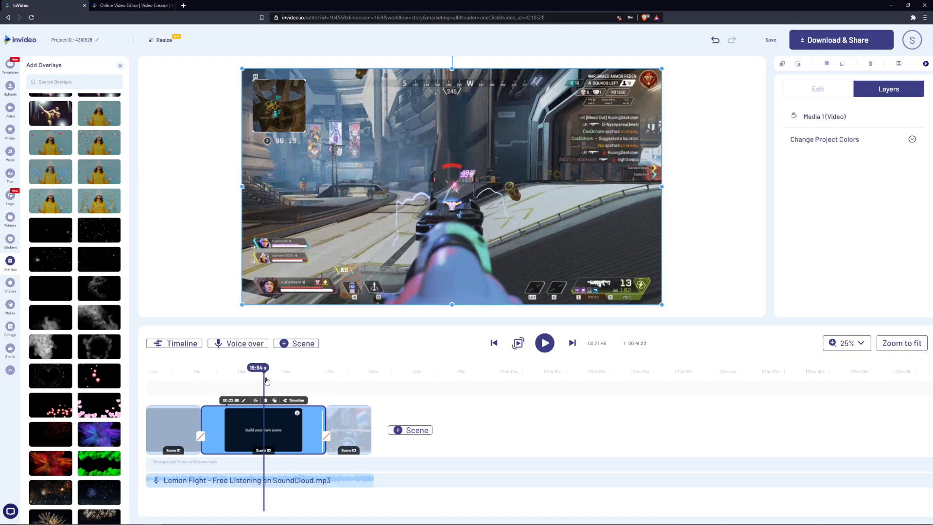
- Move the playhead back to the start of Scene 1 and export the project at 1080p
left_click_drag(264, 370, 173, 377)
left_click_drag(99, 417, 173, 427)
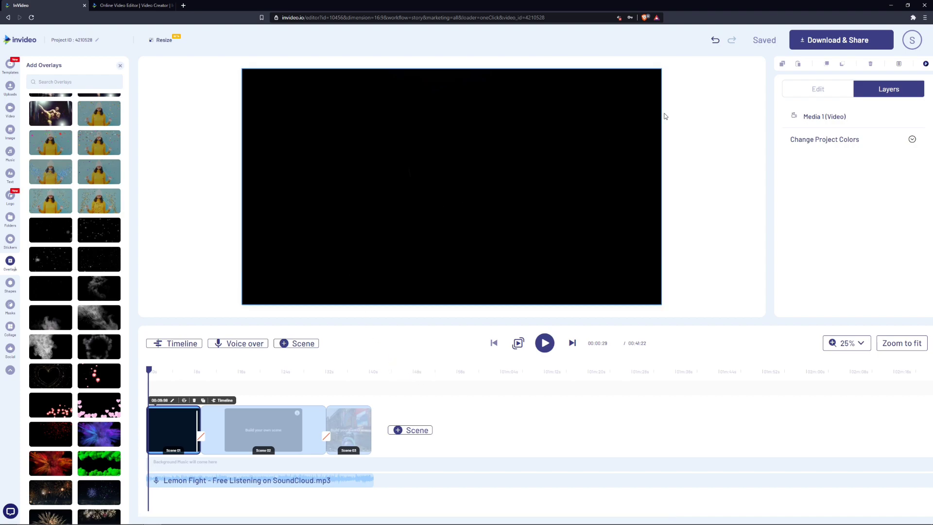
left_click(863, 44)
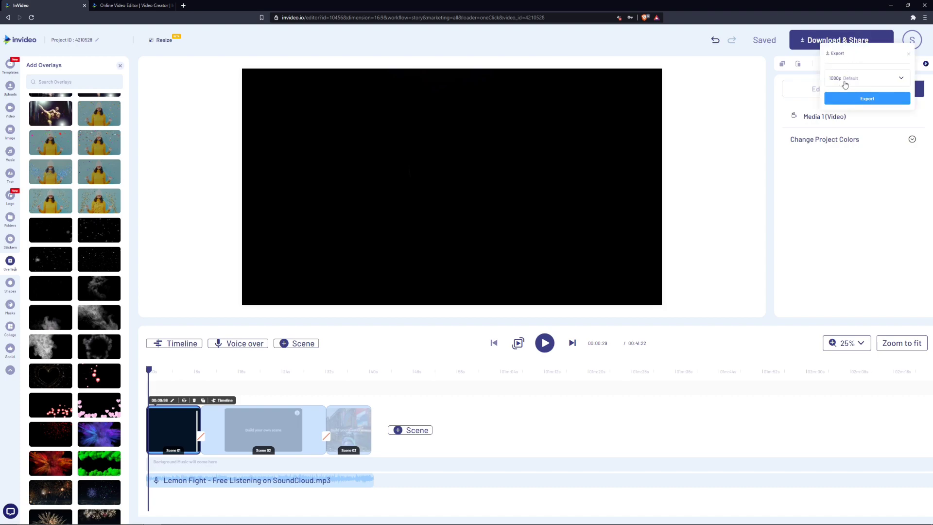
left_click(849, 83)
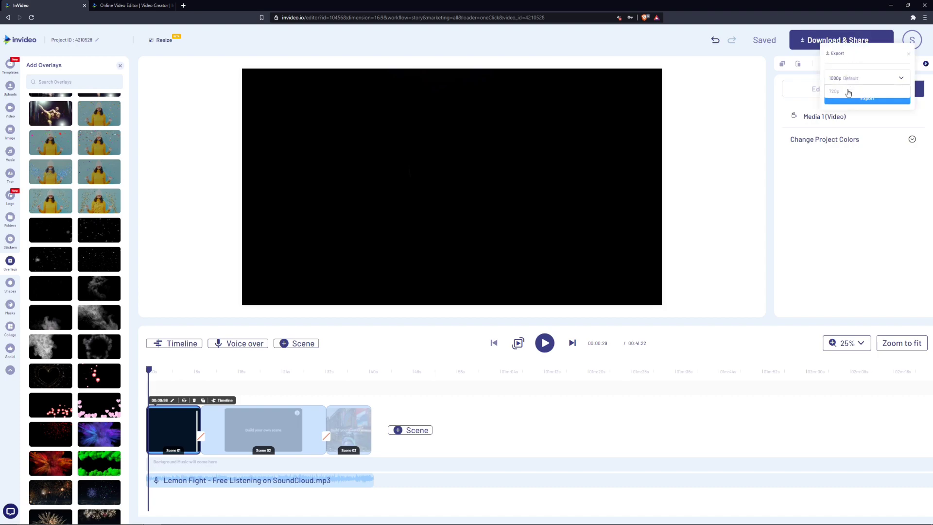
left_click(848, 86)
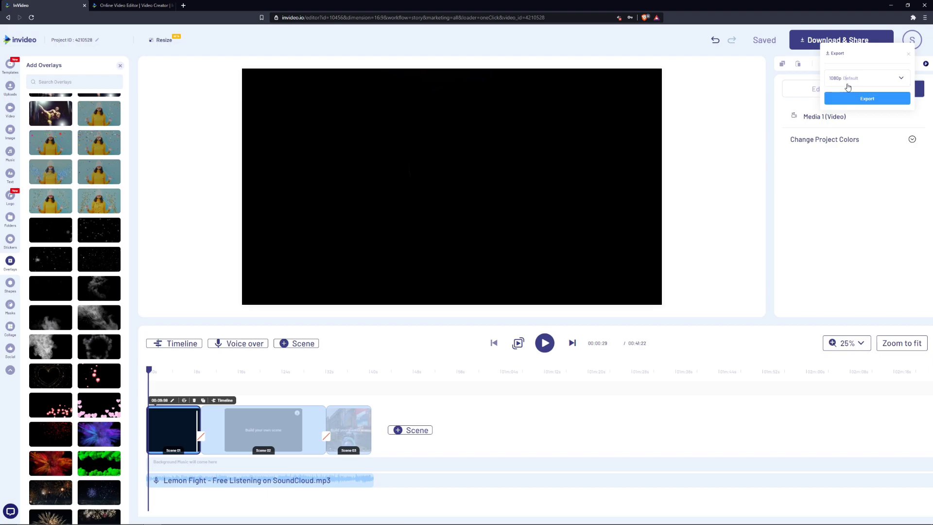
left_click(847, 100)
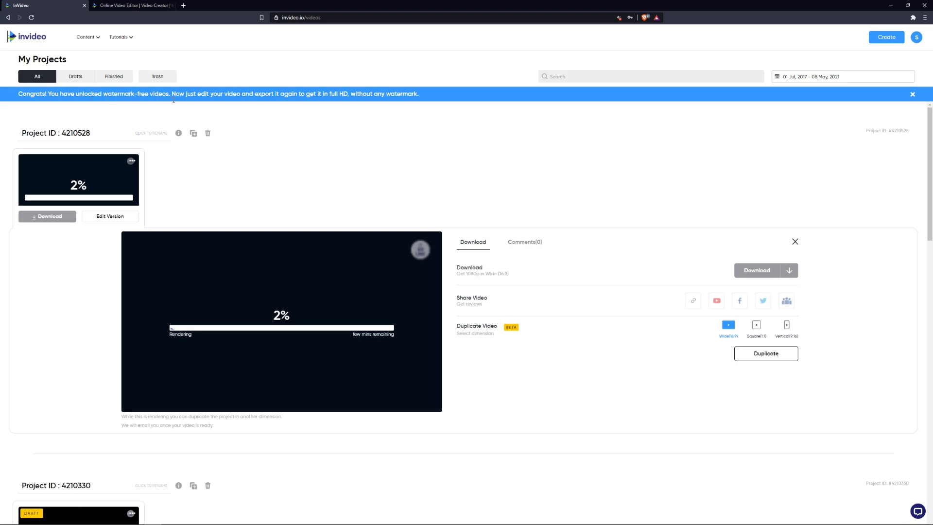
left_click(912, 95)
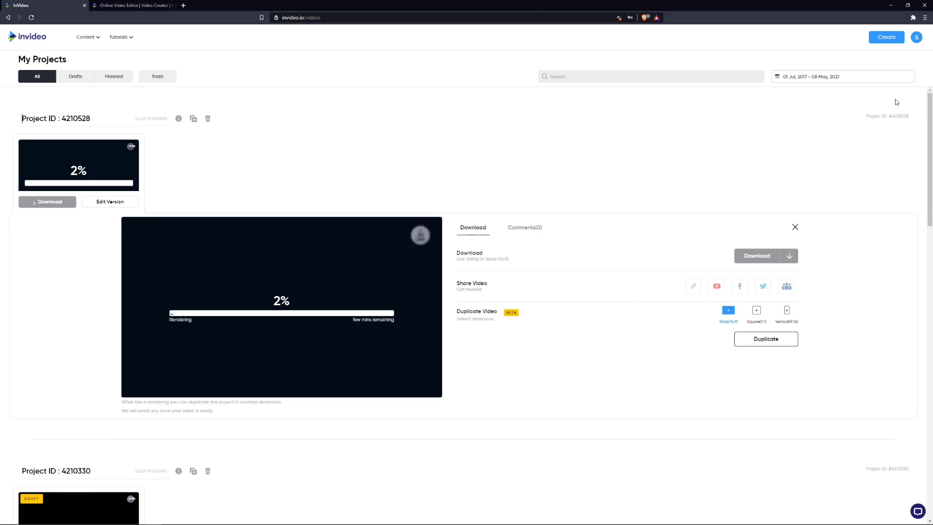
scroll(336, 244, "down", 2)
scroll(352, 244, "up", 2)
- Reopen the most recent draft from the video creation page and export it again
left_click(890, 45)
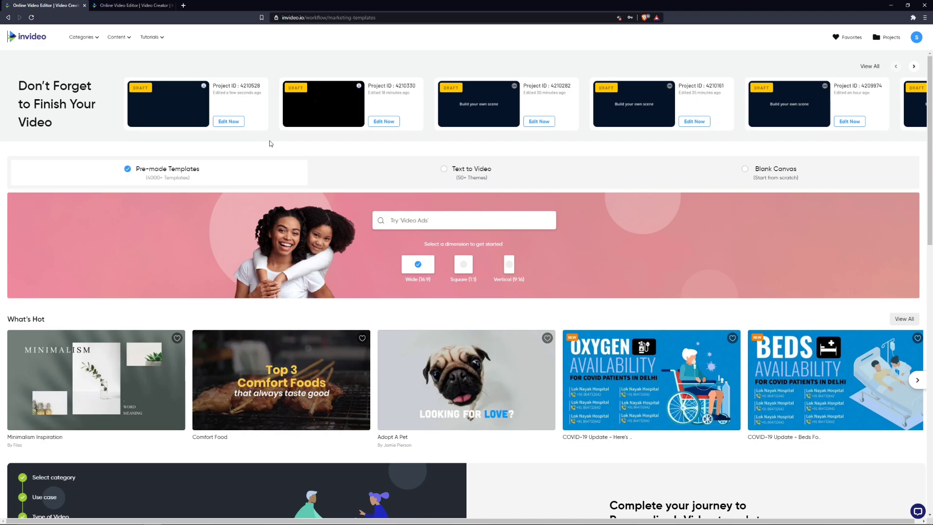
left_click(227, 124)
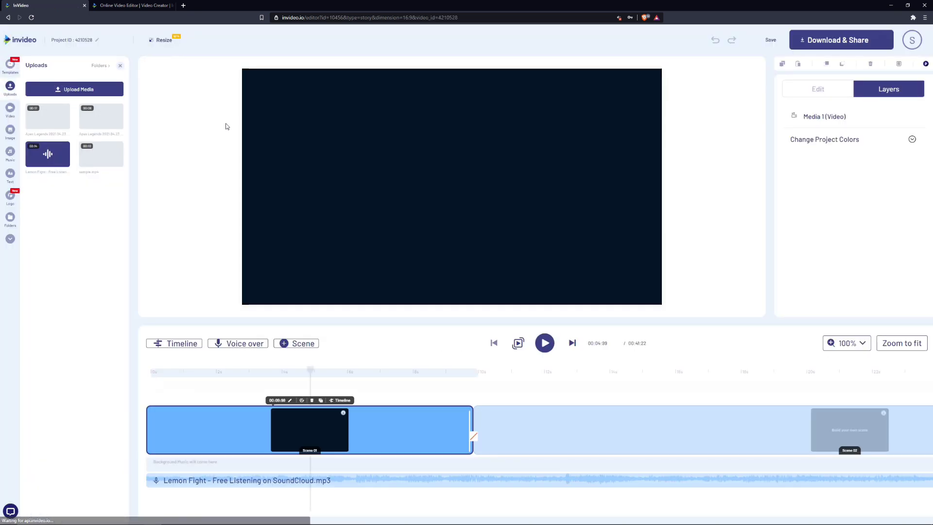
left_click(825, 46)
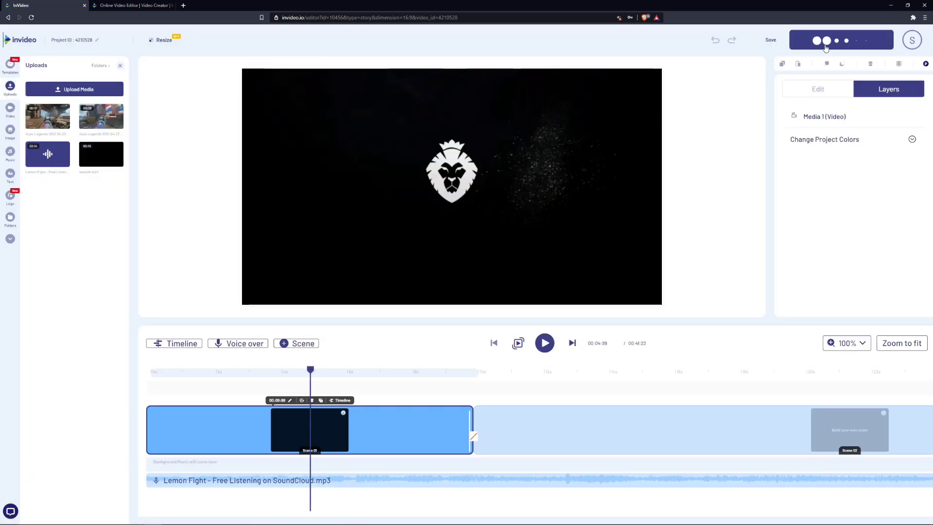
left_click(851, 99)
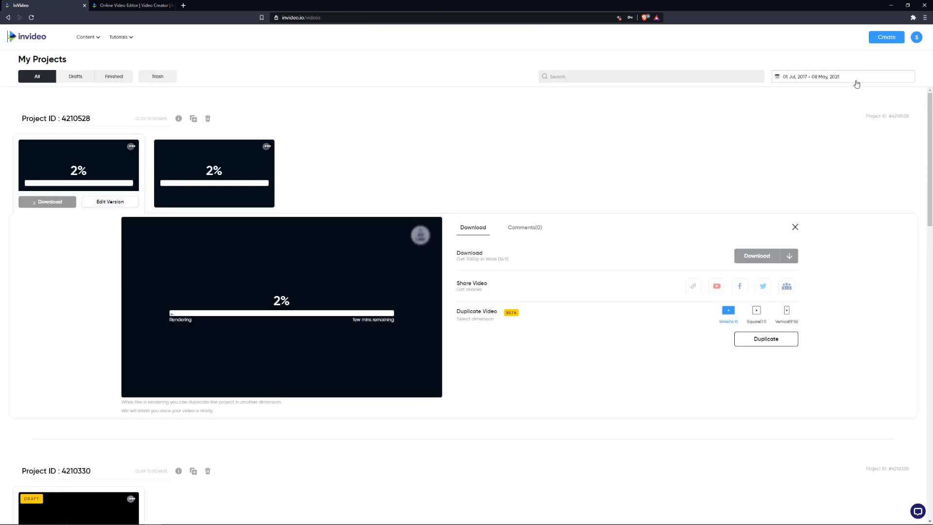
- Examine the project's two rendering versions, the second version's options and the list of older drafts in My Projects
scroll(325, 437, "down", 3)
scroll(504, 236, "up", 2)
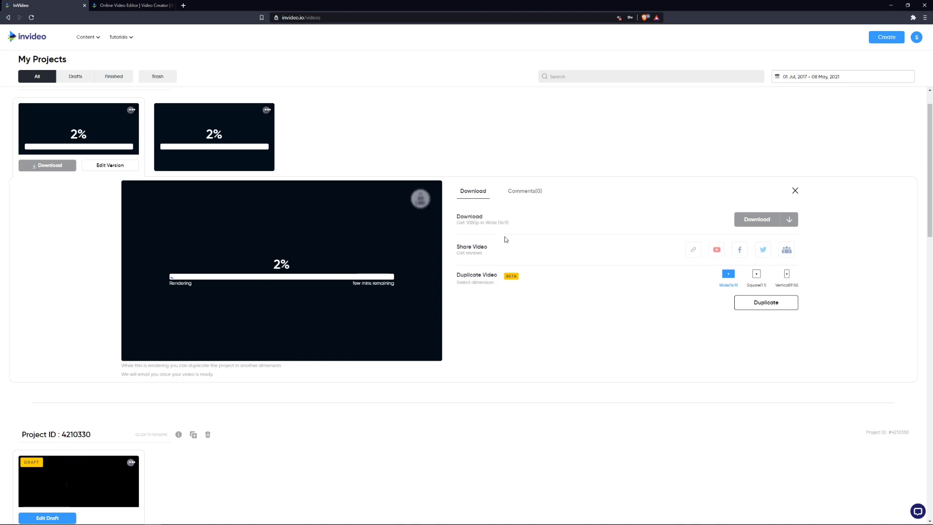
left_click(270, 110)
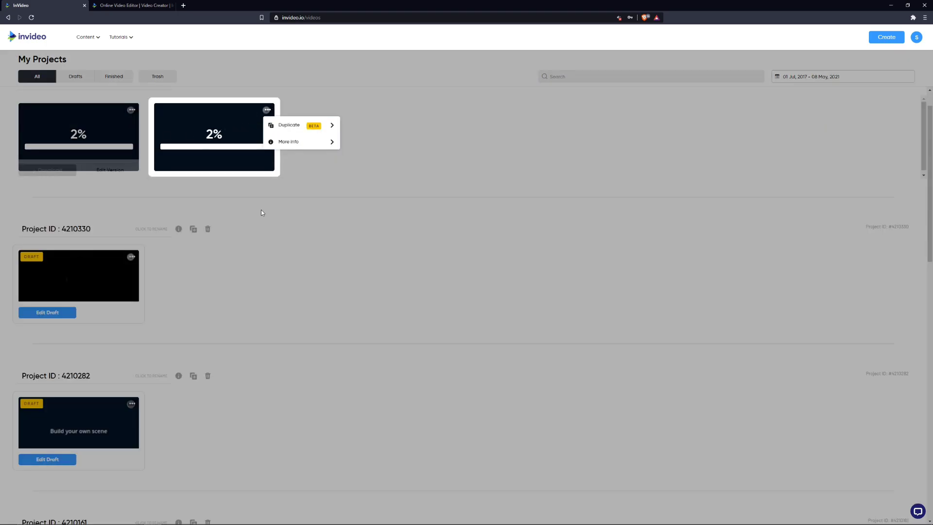
left_click(262, 214)
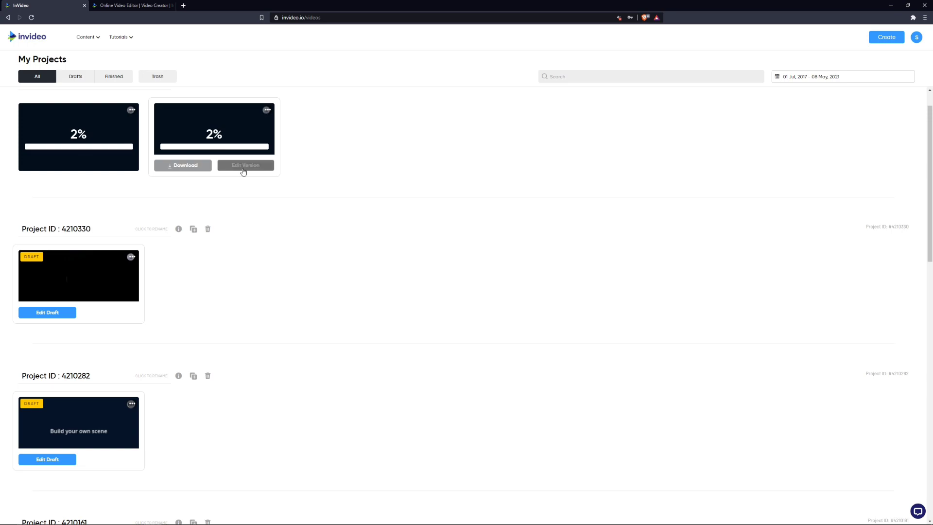
mouse_move(108, 141)
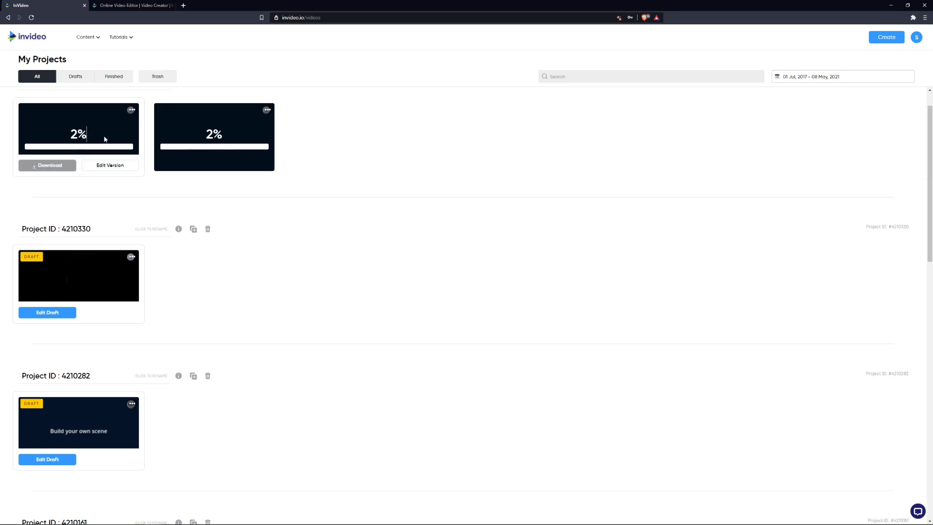
scroll(177, 215, "down", 1)
scroll(183, 209, "up", 2)
mouse_move(186, 209)
scroll(185, 207, "down", 10)
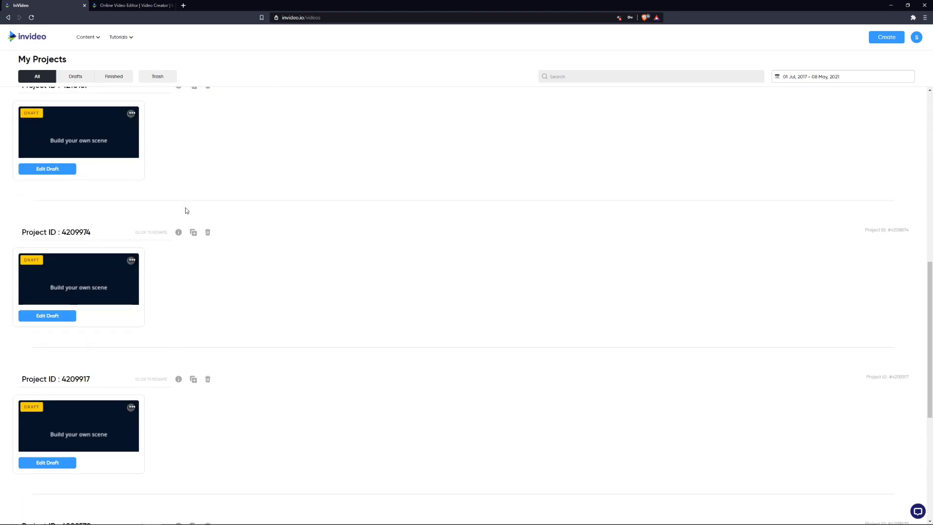
scroll(187, 207, "up", 10)
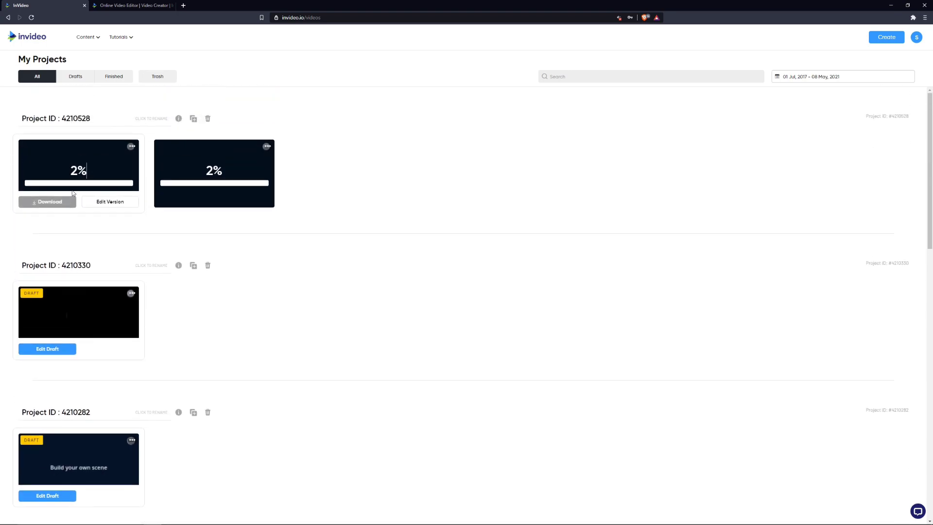
- Open the first exported version in the editor, return to the templates home page and look over its templates
left_click(105, 202)
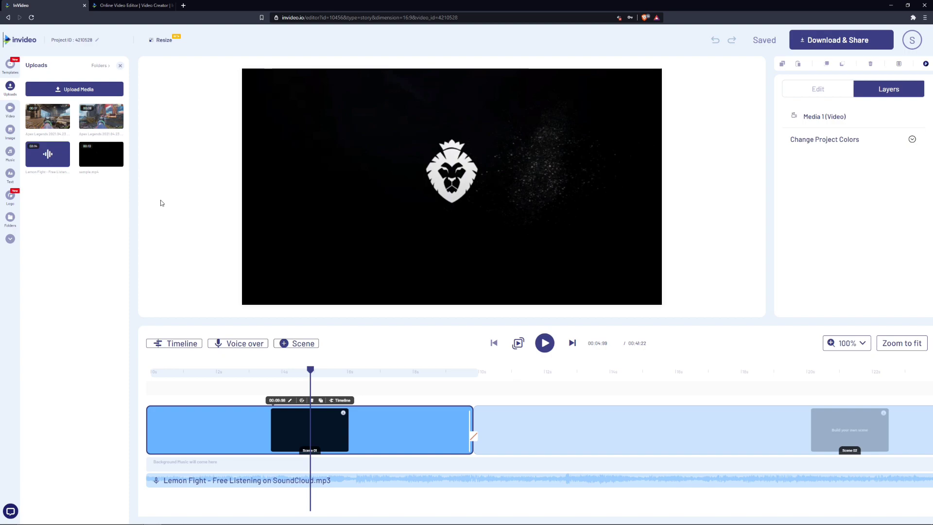
left_click(8, 18)
left_click(8, 18)
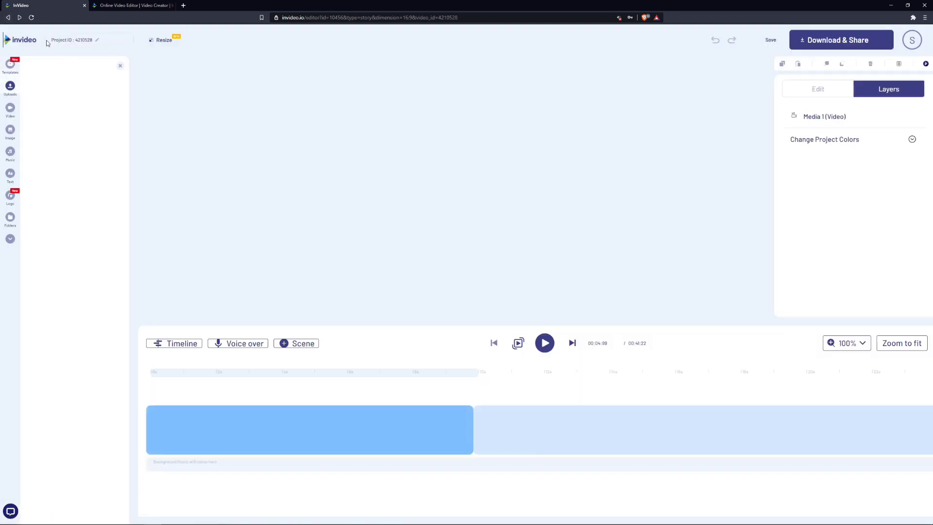
left_click(8, 19)
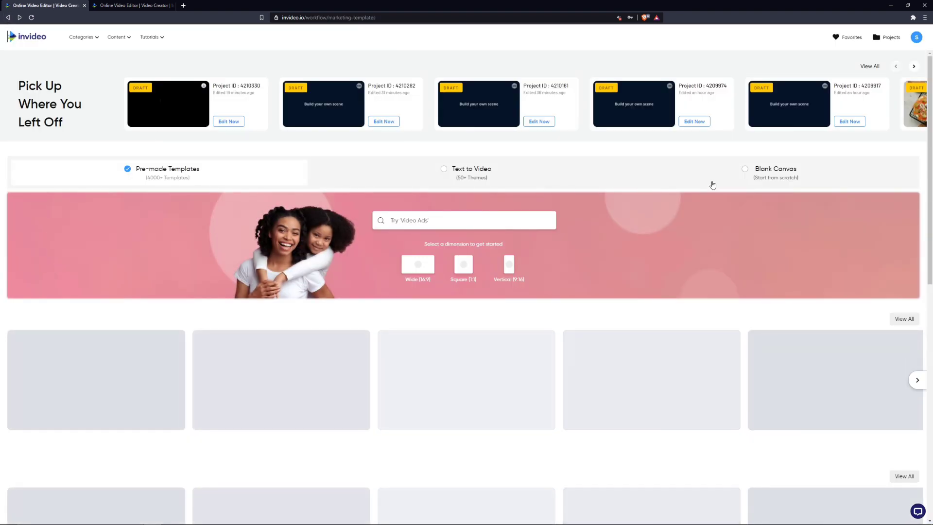
scroll(707, 180, "down", 1)
scroll(706, 180, "down", 1)
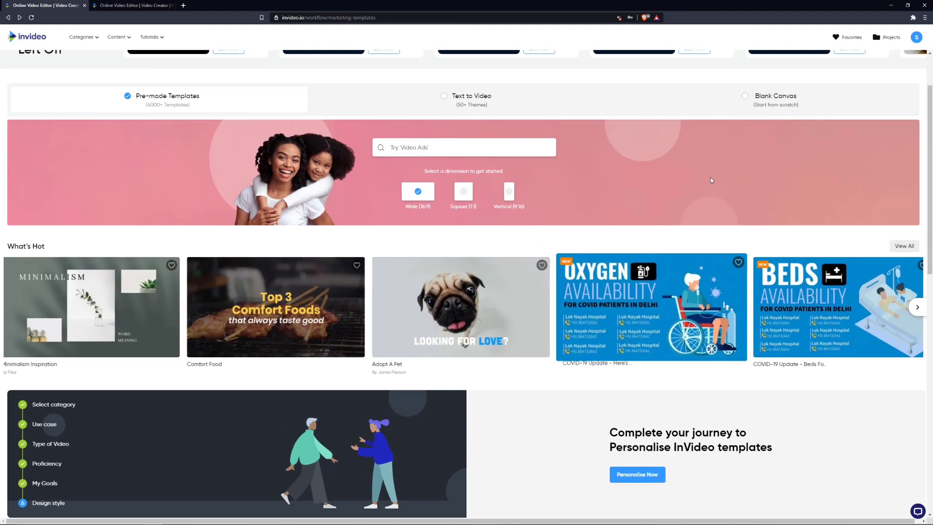
scroll(721, 156, "up", 2)
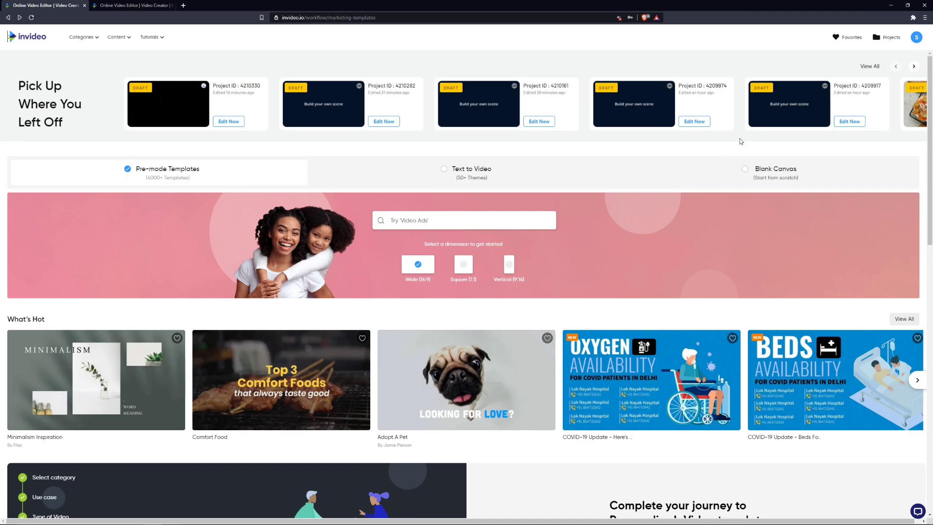
- Open the account's team settings, view the team member invitation form and return to the templates home page
left_click(911, 39)
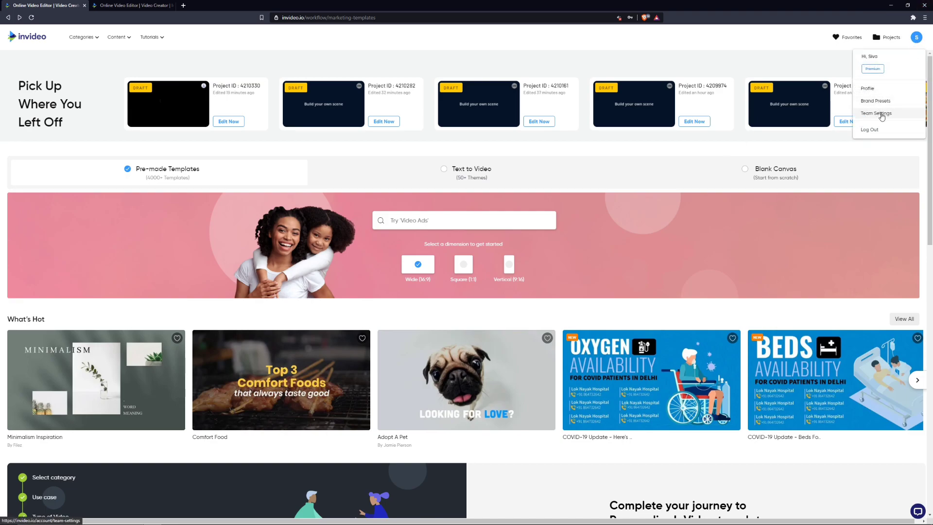
left_click(882, 116)
left_click(469, 340)
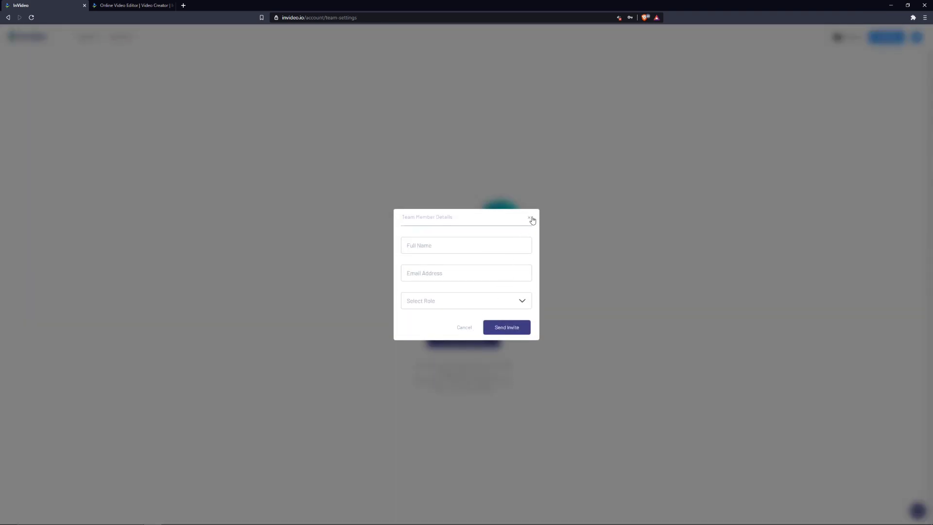
left_click(529, 217)
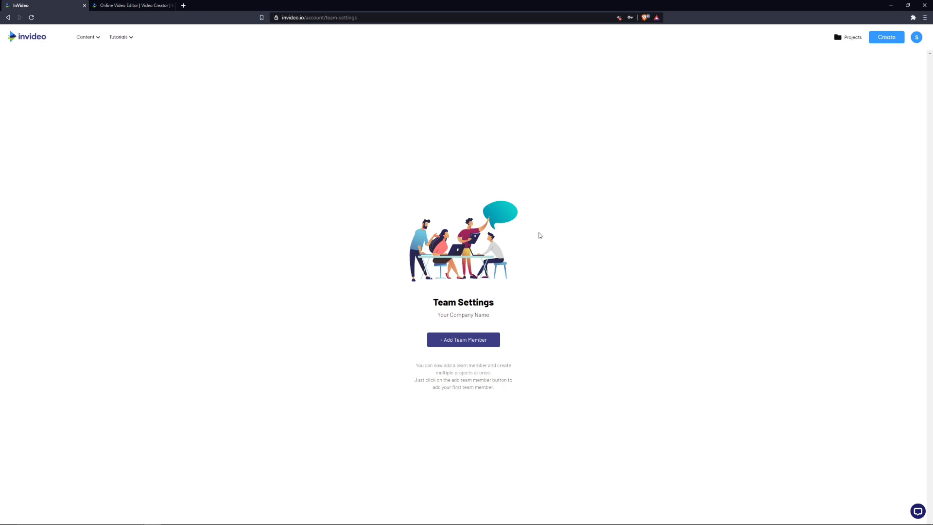
key("alt+Left")
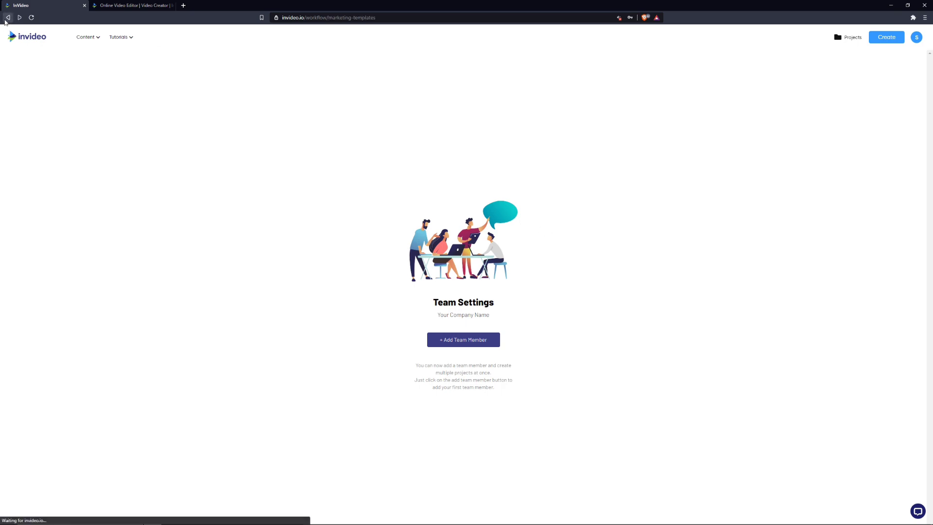
- Examine the subscription plans and 24*7 support options in the home page footer
scroll(629, 247, "down", 10)
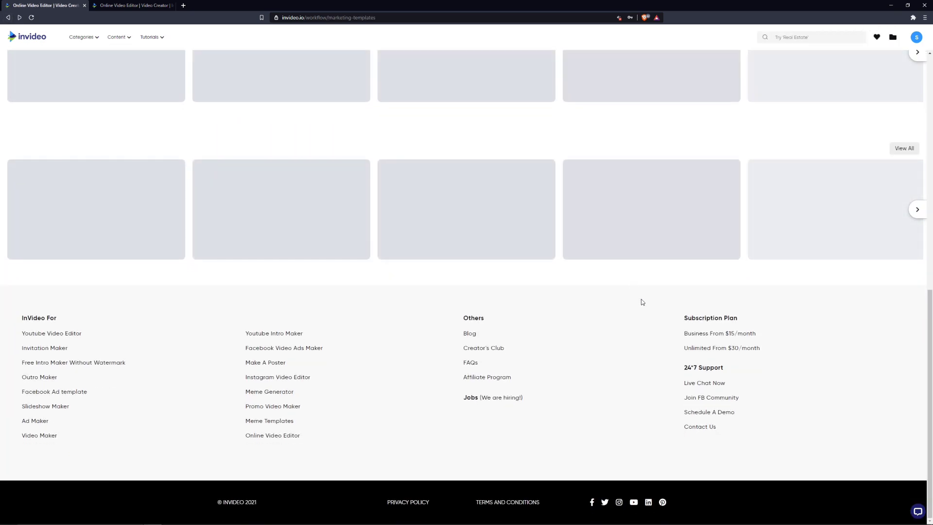
scroll(684, 369, "down", 7)
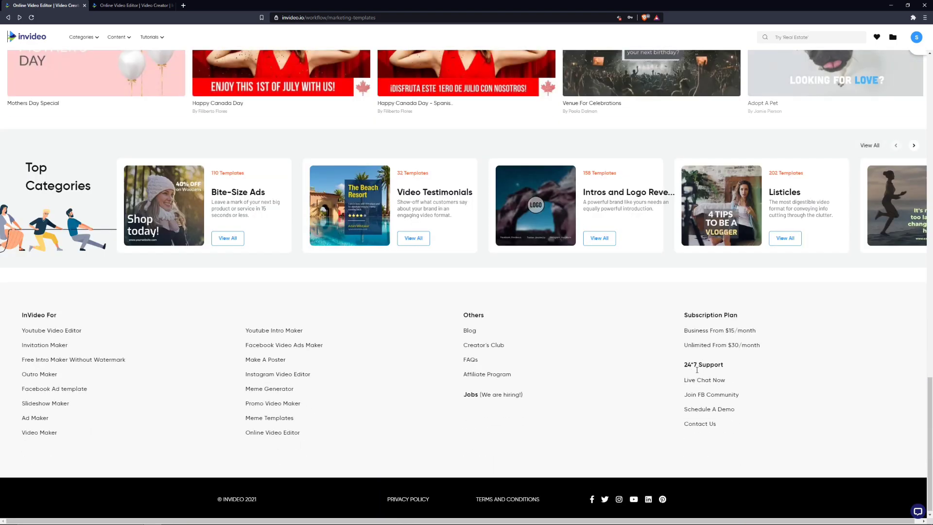
left_click_drag(690, 368, 726, 368)
left_click(771, 376)
left_click_drag(660, 388, 751, 381)
left_click(769, 381)
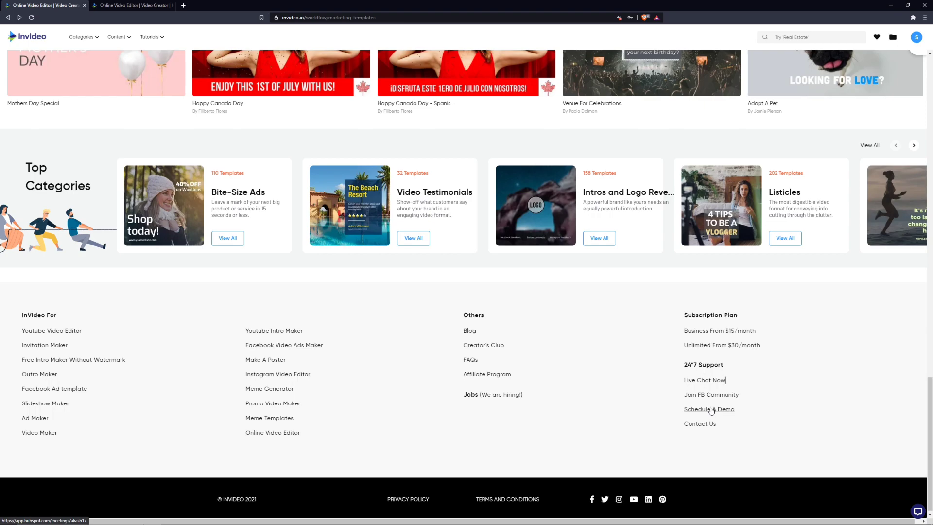
scroll(661, 411, "up", 20)
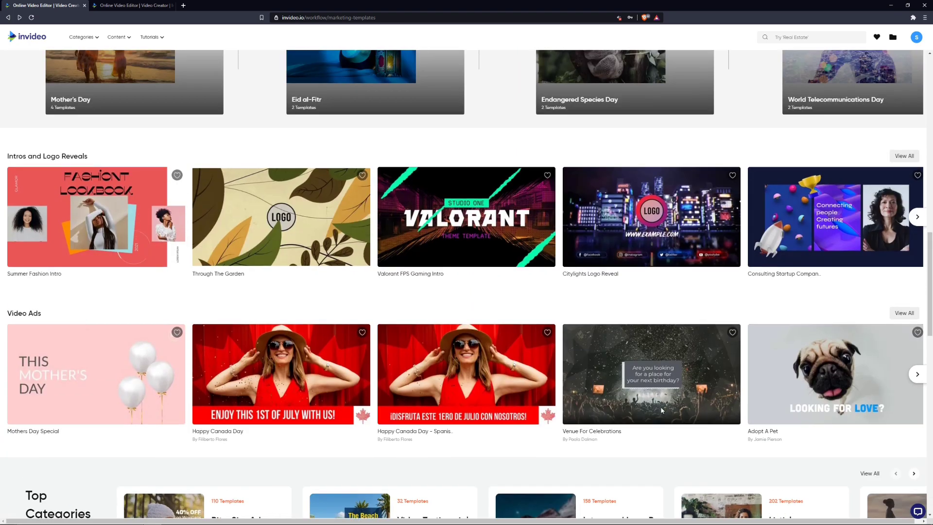